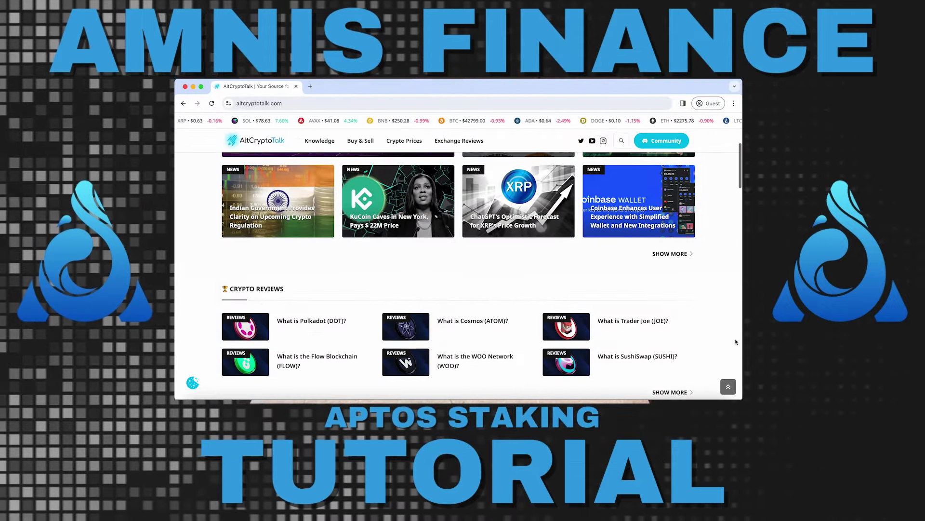
{"action": "scroll", "coordinate": [736, 341], "scroll_direction": "down", "scroll_amount": 3}
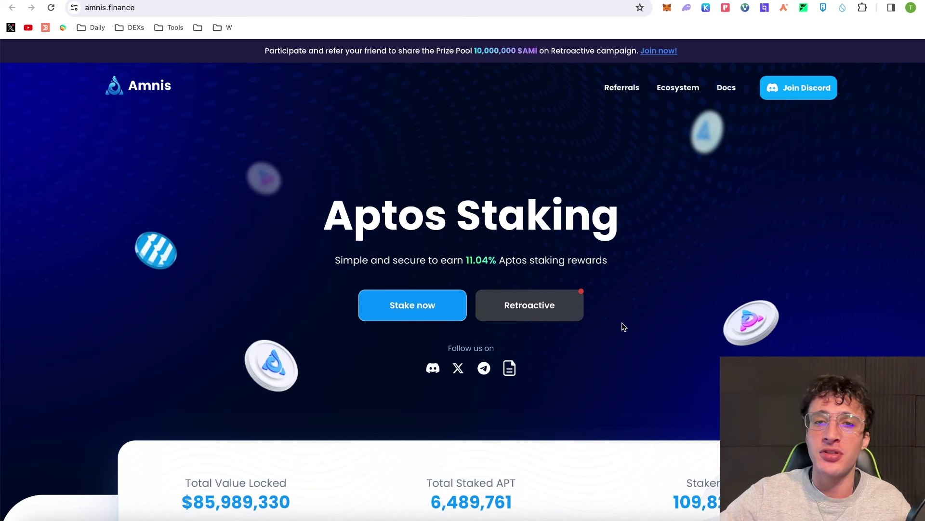
- Confirm the Petra wallet holds 2.8239 APT, then launch the Amnis staking app
{"action": "left_click", "coordinate": [729, 8]}
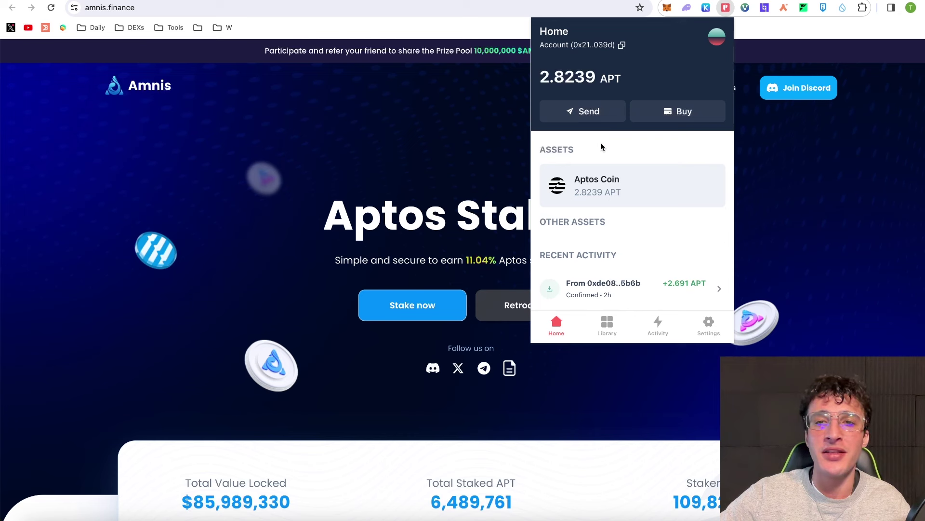
{"action": "left_click", "coordinate": [472, 110]}
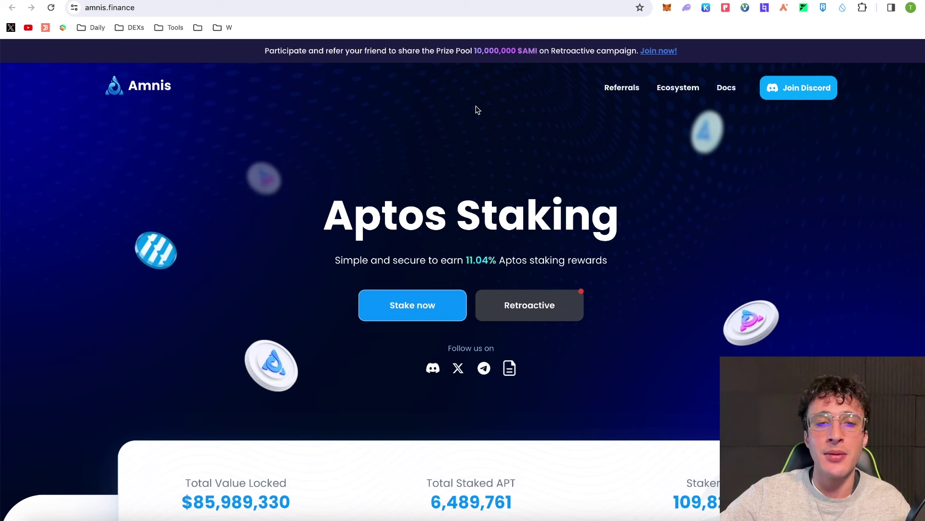
{"action": "left_click", "coordinate": [440, 304]}
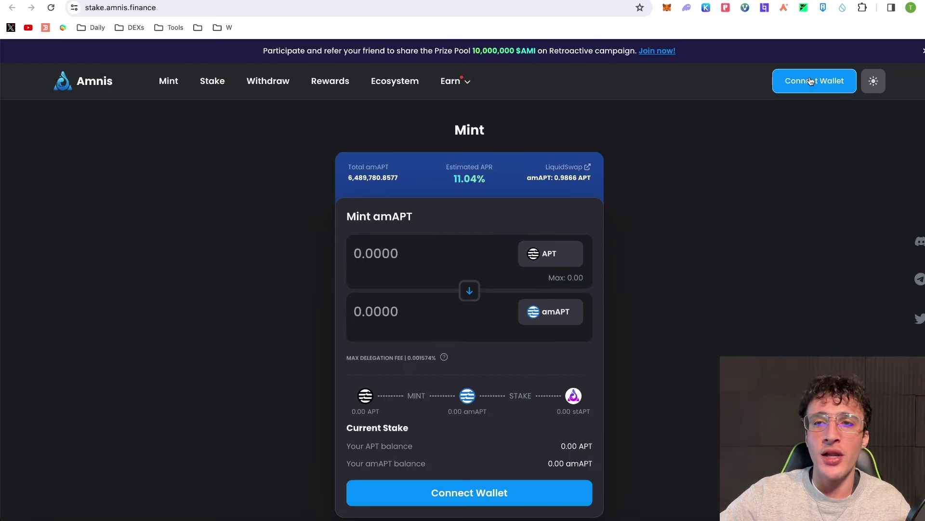
- Connect and approve the Petra wallet, confirming the 2.8239 APT balance
{"action": "left_click", "coordinate": [814, 85]}
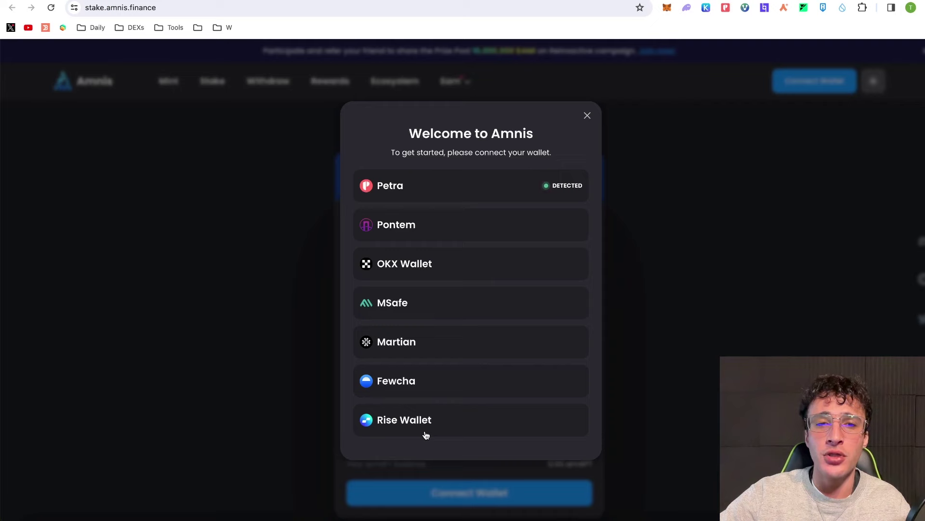
{"action": "left_click", "coordinate": [487, 190]}
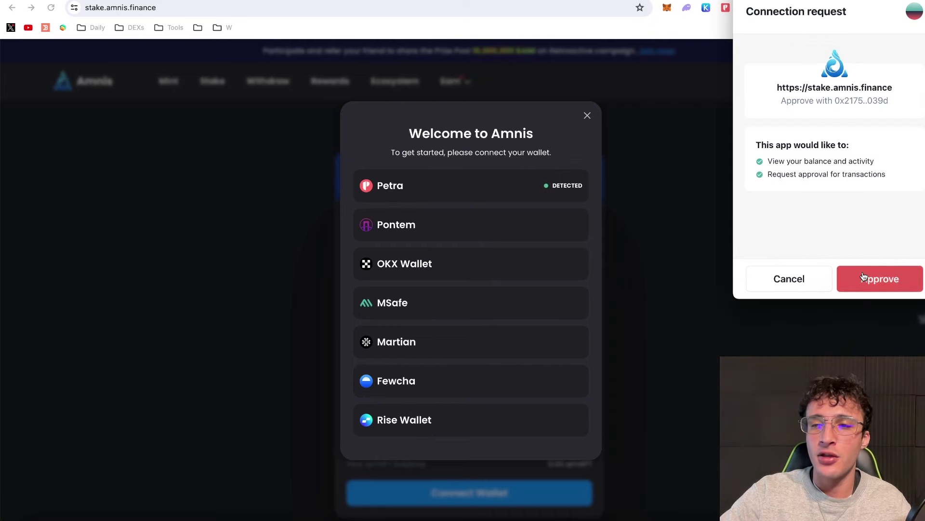
{"action": "left_click", "coordinate": [864, 278]}
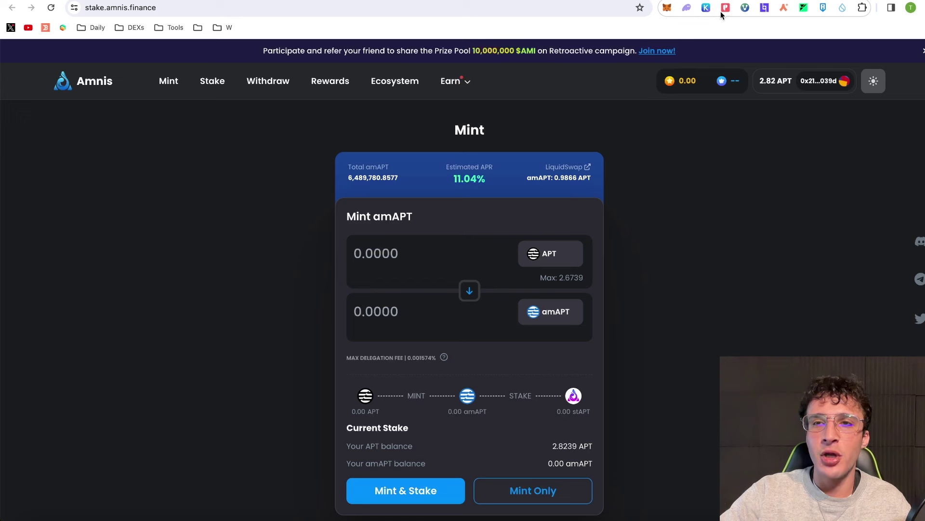
{"action": "left_click", "coordinate": [722, 10]}
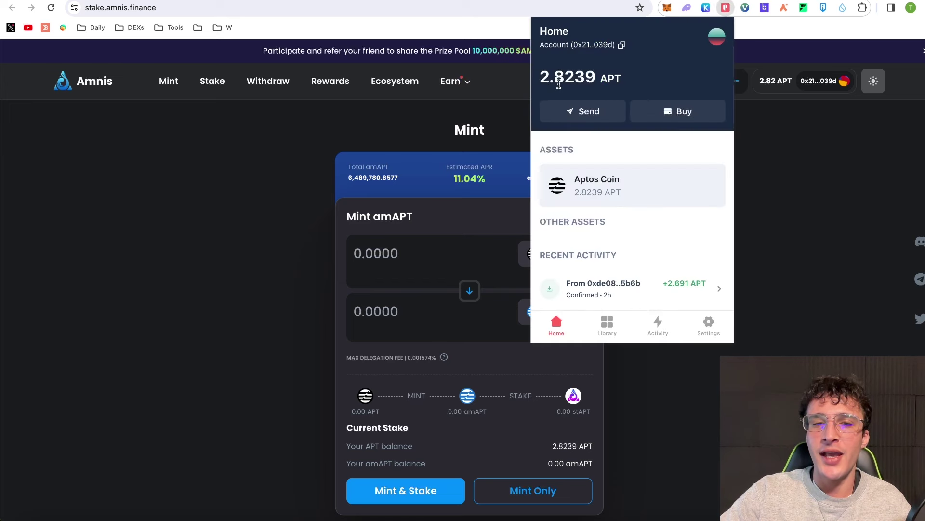
{"action": "left_click", "coordinate": [778, 189]}
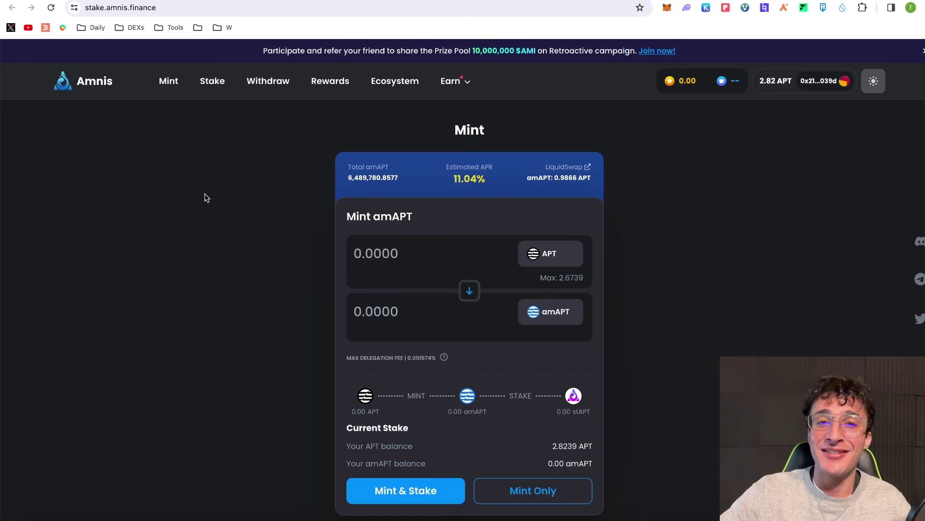
- Mint 0.5 APT into 0.4999 amAPT only, confirming 2.3085 APT remains in the wallet
{"action": "scroll", "coordinate": [205, 197], "scroll_direction": "down", "scroll_amount": 10}
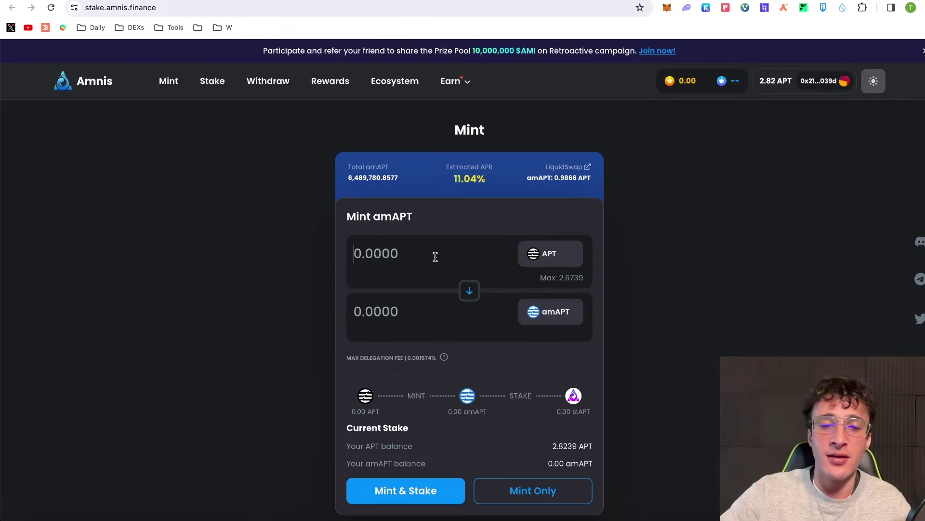
{"action": "type", "text": "0.5"}
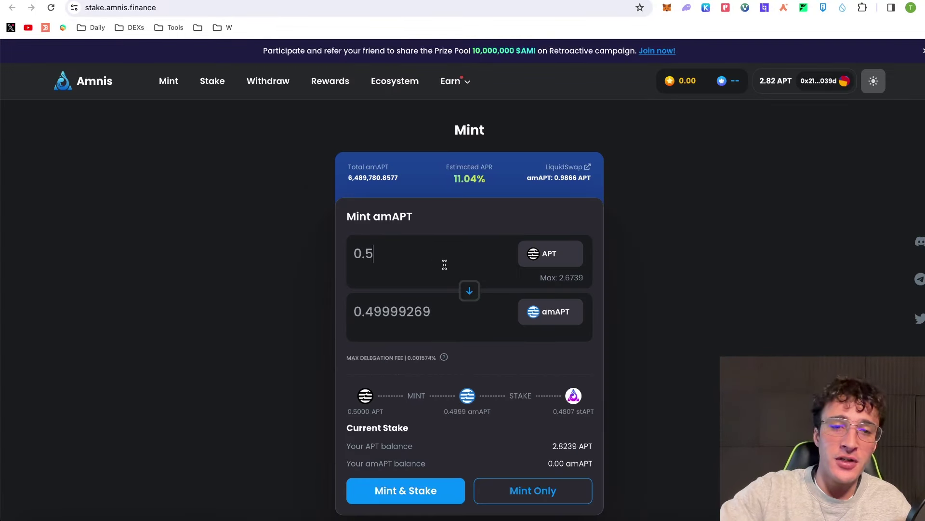
{"action": "left_click", "coordinate": [515, 491]}
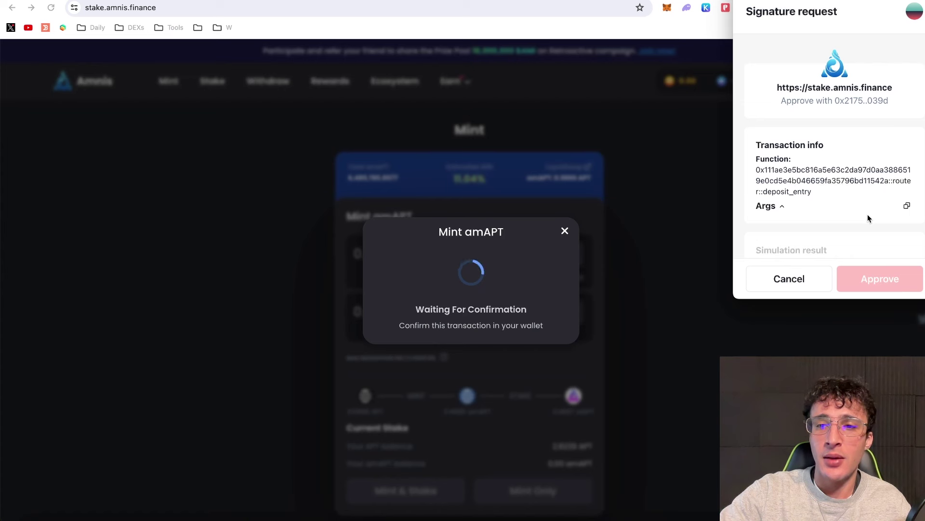
{"action": "scroll", "coordinate": [868, 214], "scroll_direction": "down", "scroll_amount": 5}
{"action": "left_click", "coordinate": [878, 274]}
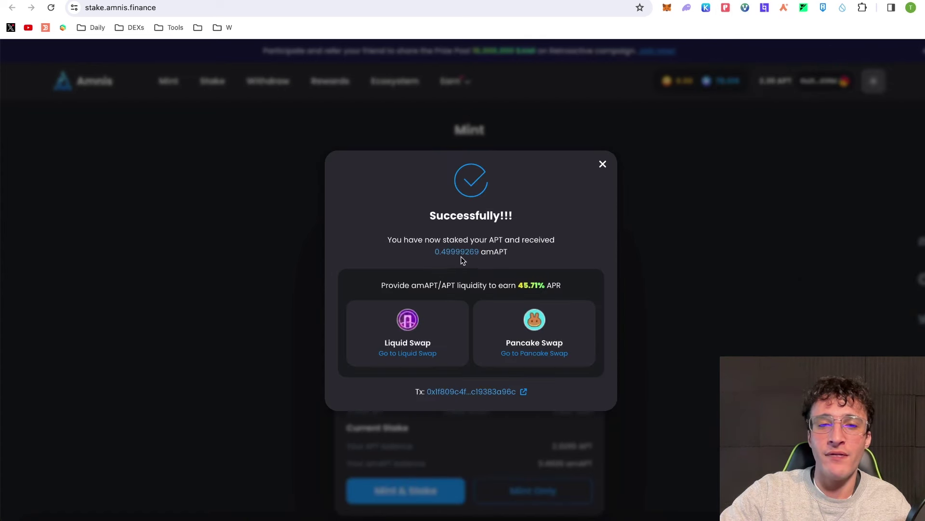
{"action": "left_click", "coordinate": [602, 164]}
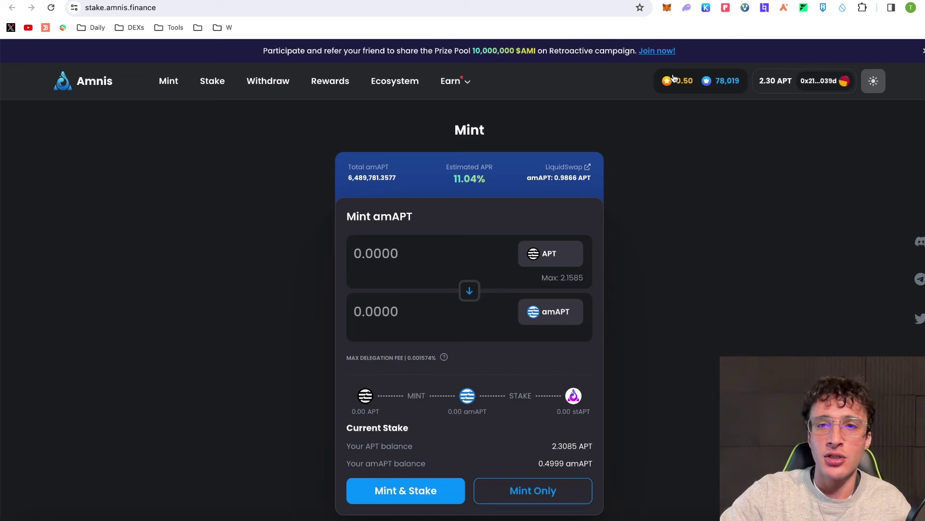
{"action": "left_click", "coordinate": [726, 8]}
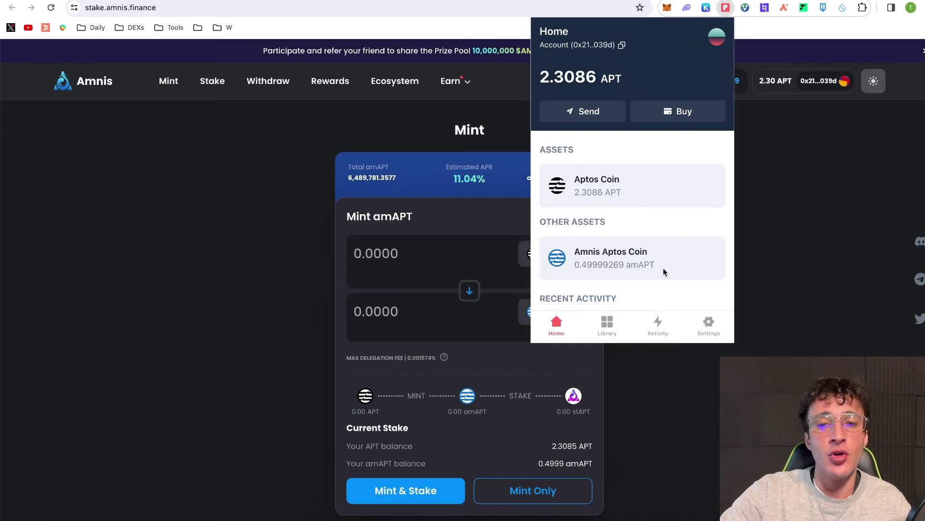
{"action": "left_click", "coordinate": [777, 246]}
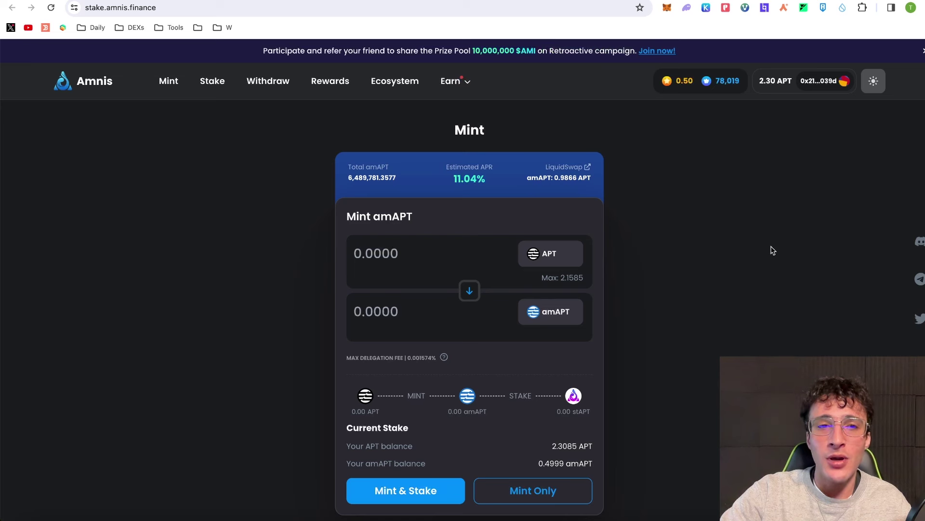
- Stake the full 0.4999 amAPT balance to receive 0.4807 stAPT
{"action": "left_click", "coordinate": [225, 86]}
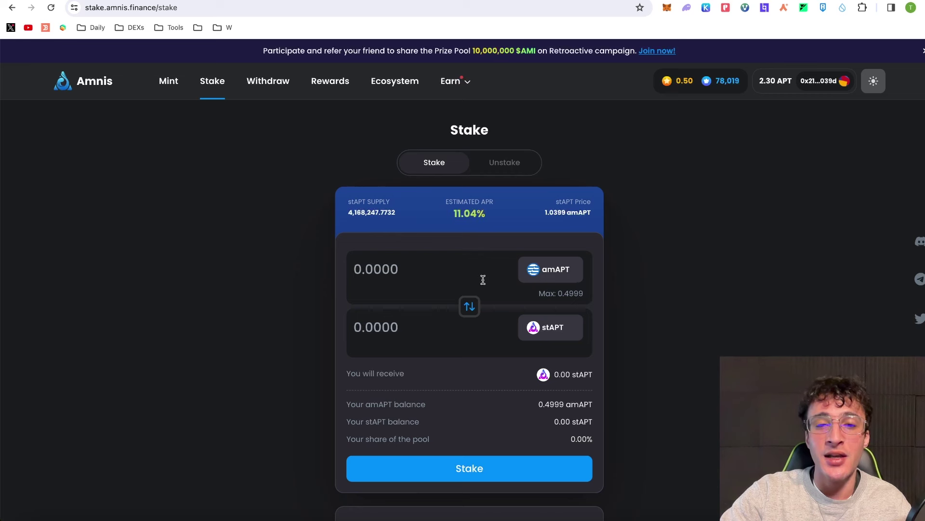
{"action": "left_click", "coordinate": [554, 294]}
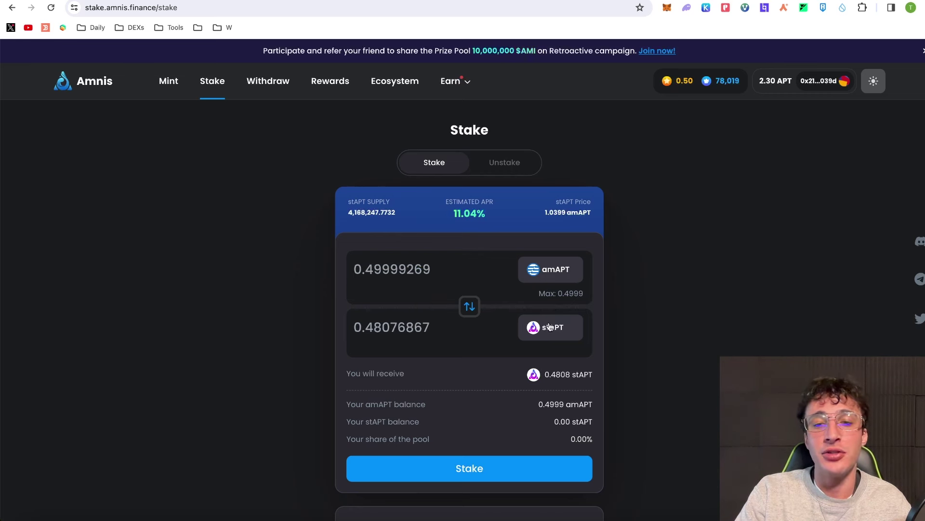
{"action": "left_click", "coordinate": [530, 468]}
{"action": "scroll", "coordinate": [844, 193], "scroll_direction": "down", "scroll_amount": 3}
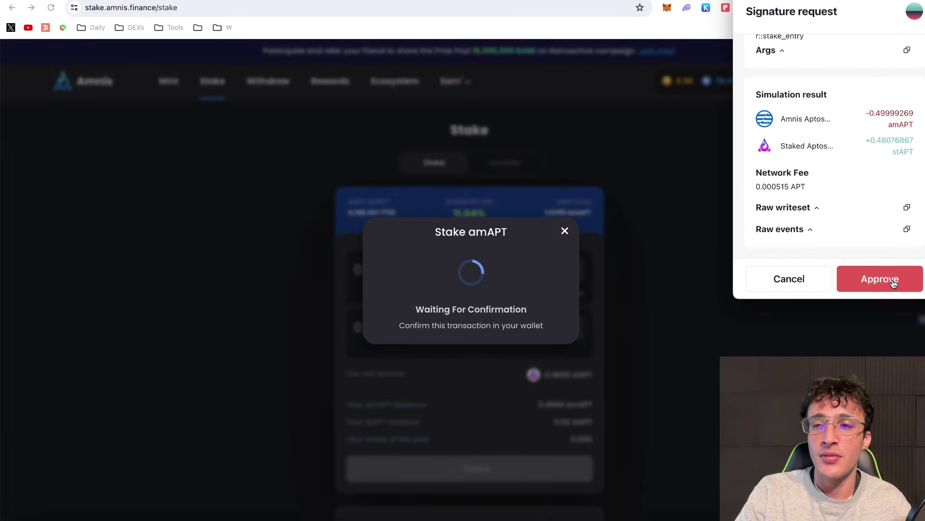
{"action": "left_click", "coordinate": [892, 283]}
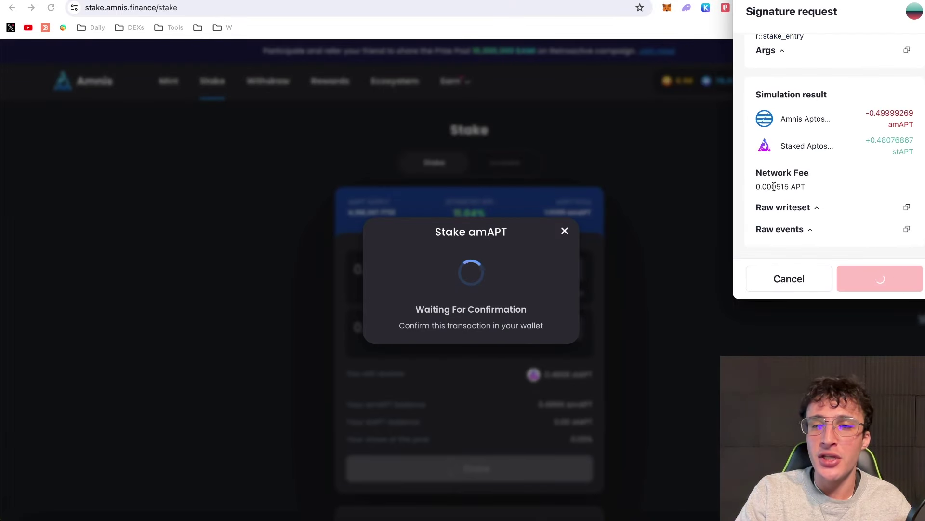
{"action": "left_click", "coordinate": [564, 234]}
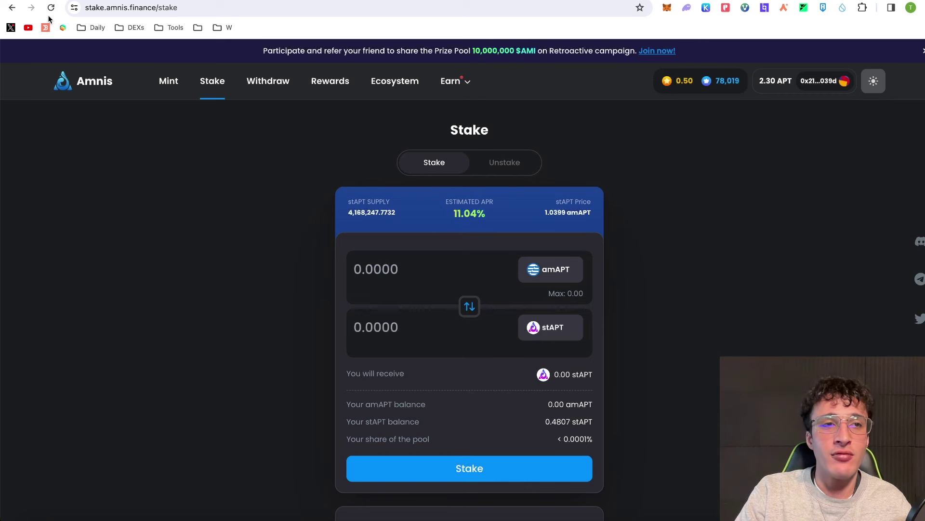
- Start unstaking the full 0.4807 stAPT, then cancel it in Petra and dismiss the error
{"action": "left_click", "coordinate": [505, 165]}
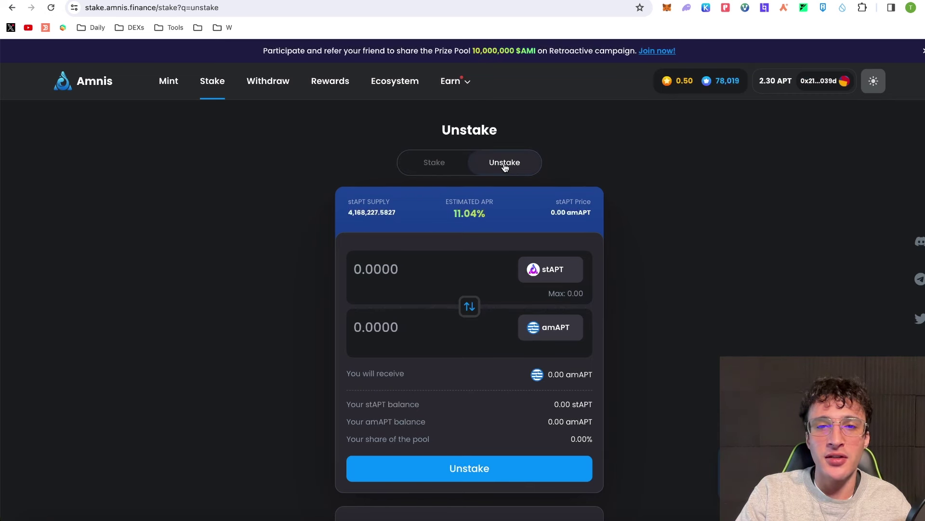
{"action": "left_click", "coordinate": [576, 300]}
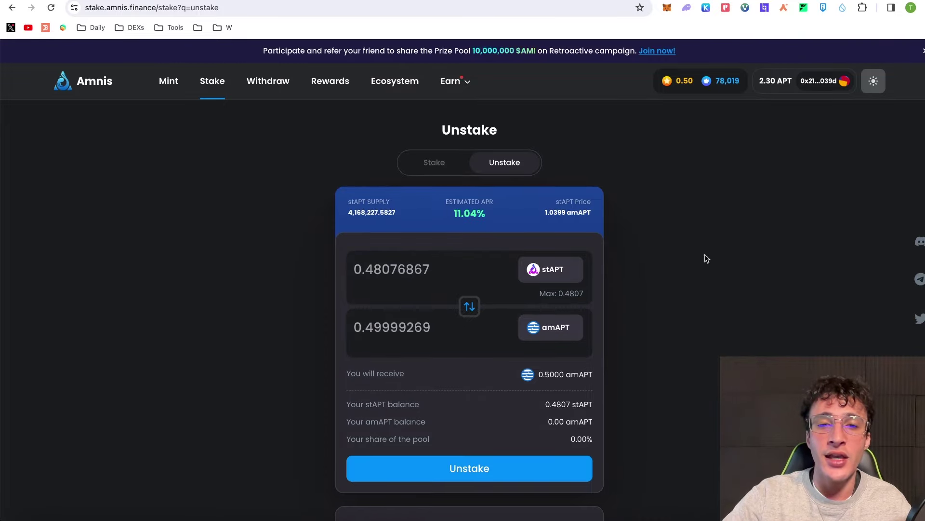
{"action": "left_click", "coordinate": [488, 468]}
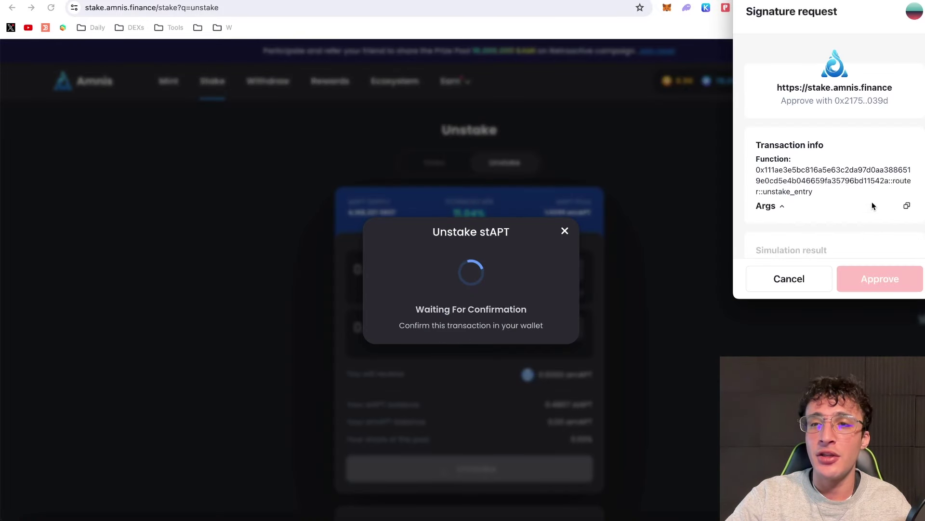
{"action": "scroll", "coordinate": [872, 202], "scroll_direction": "down", "scroll_amount": 3}
{"action": "left_click", "coordinate": [770, 279]}
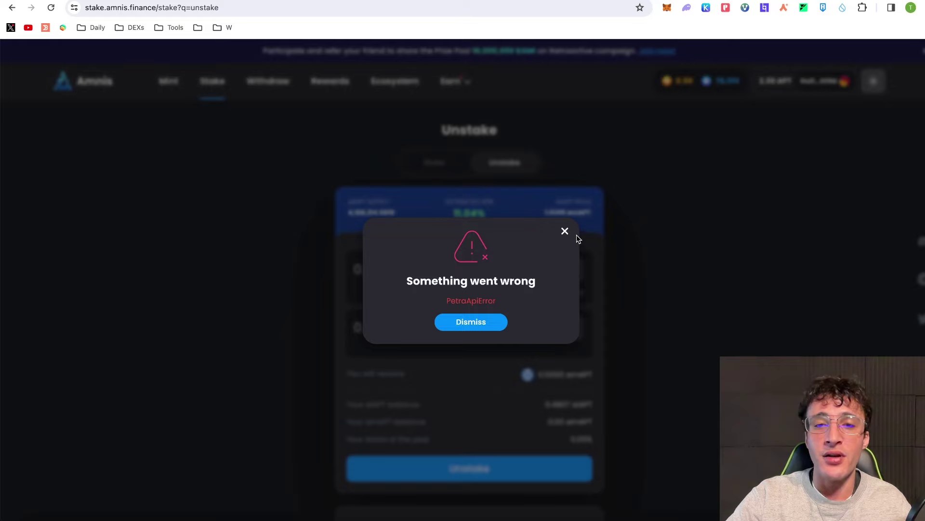
{"action": "left_click", "coordinate": [564, 232]}
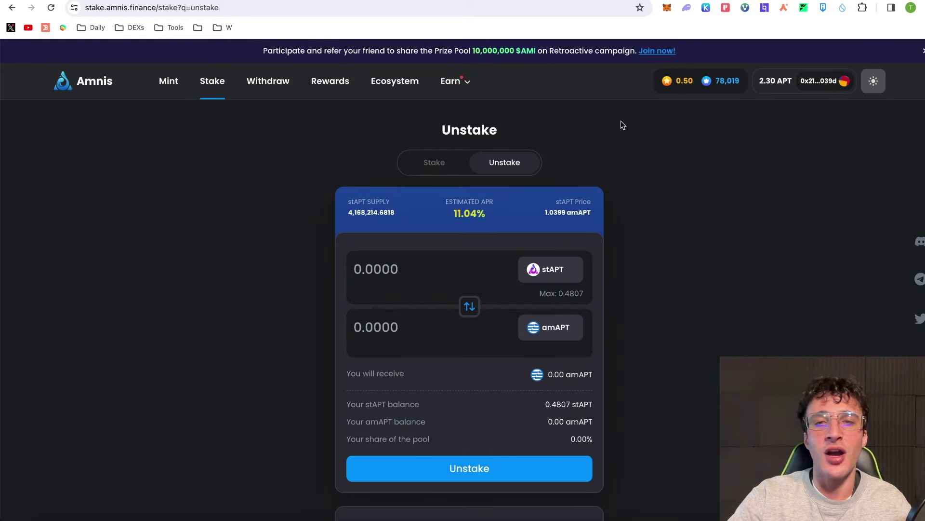
{"action": "left_click", "coordinate": [562, 293]}
{"action": "scroll", "coordinate": [661, 378], "scroll_direction": "down", "scroll_amount": 3}
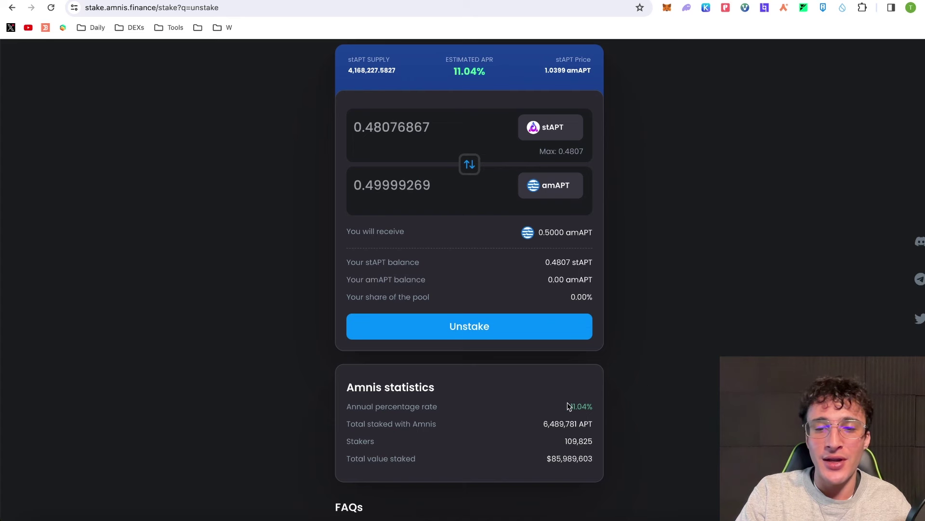
{"action": "left_click_drag", "start_coordinate": [569, 406], "coordinate": [590, 405]}
{"action": "scroll", "coordinate": [598, 408], "scroll_direction": "down", "scroll_amount": 1}
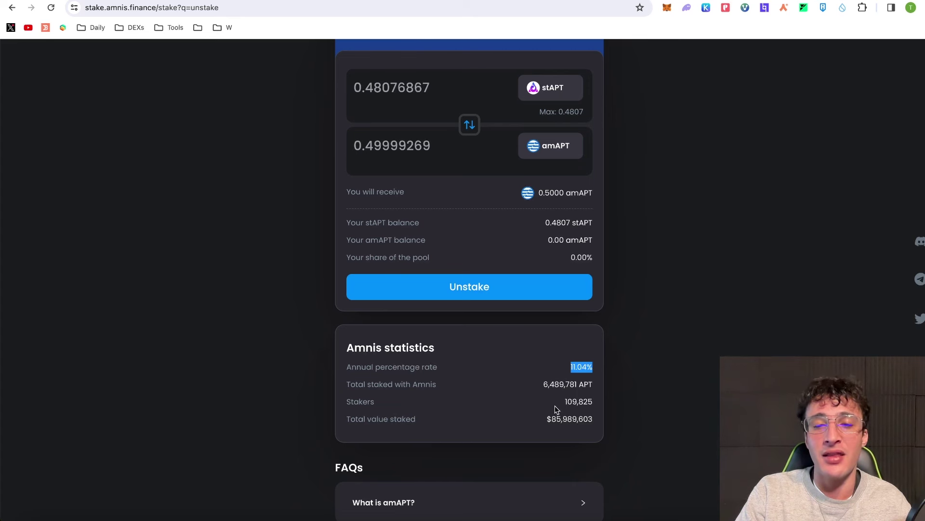
{"action": "scroll", "coordinate": [624, 408], "scroll_direction": "down", "scroll_amount": 4}
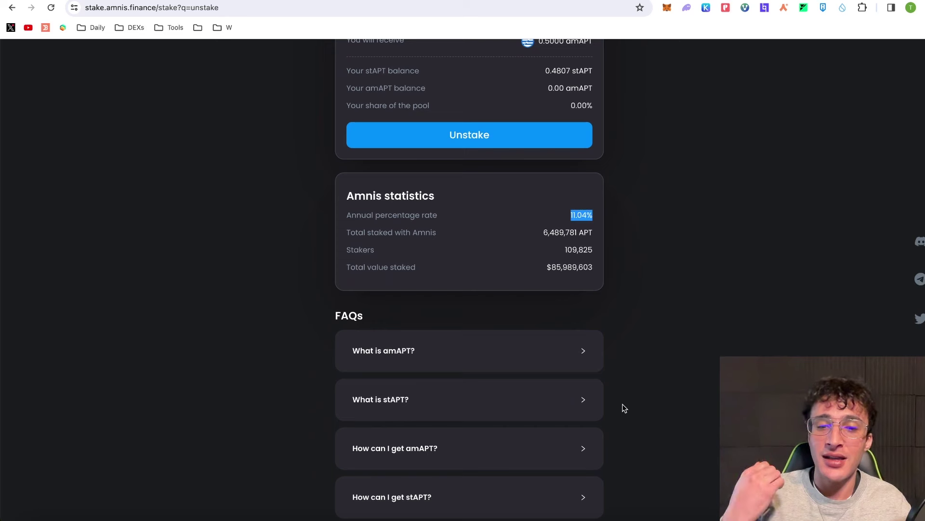
{"action": "scroll", "coordinate": [699, 272], "scroll_direction": "up", "scroll_amount": 9}
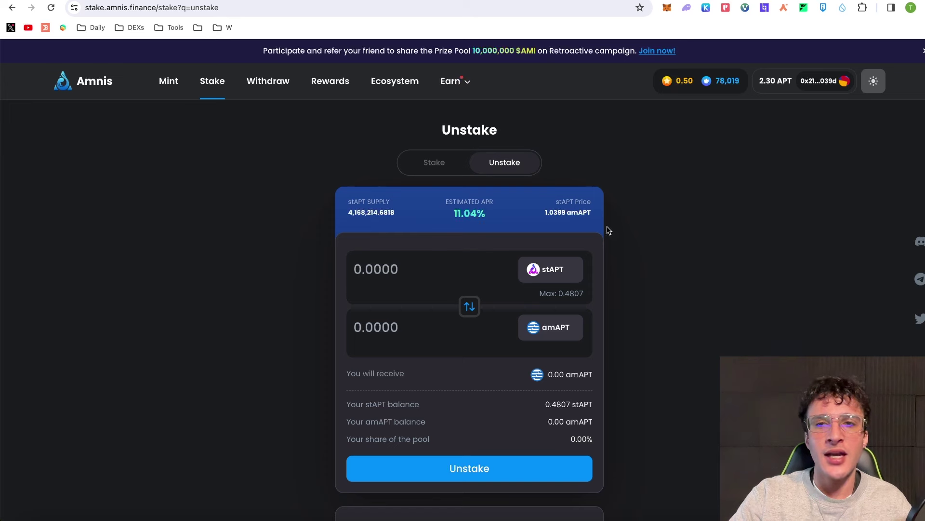
- Enter 0.22 APT on the Mint tab and approve Mint & Stake for 0.21153797 stAPT
{"action": "left_click", "coordinate": [170, 81]}
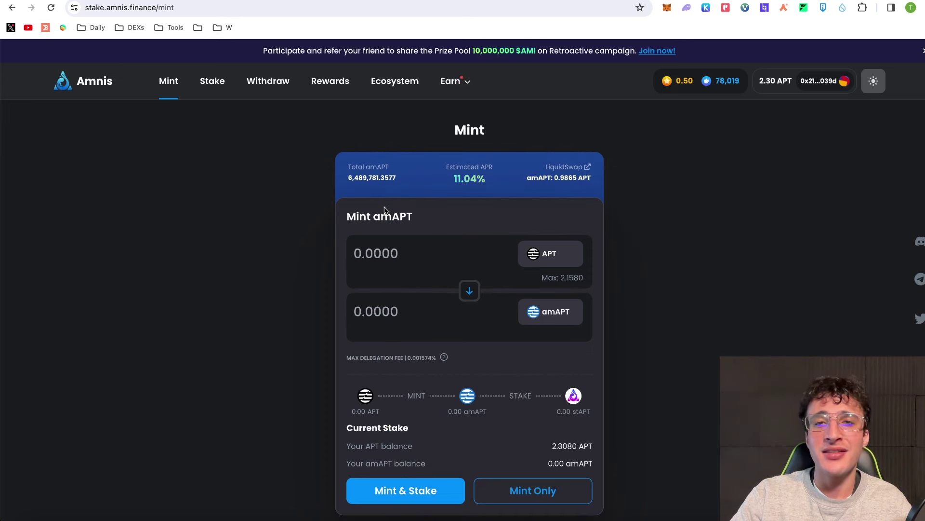
{"action": "scroll", "coordinate": [384, 211], "scroll_direction": "down", "scroll_amount": 1}
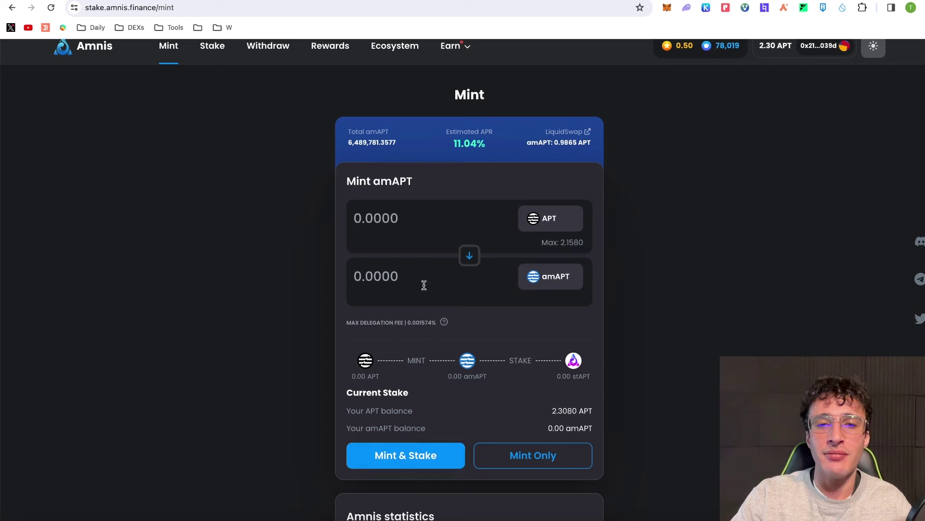
{"action": "left_click", "coordinate": [405, 232]}
{"action": "type", "text": "0.22"}
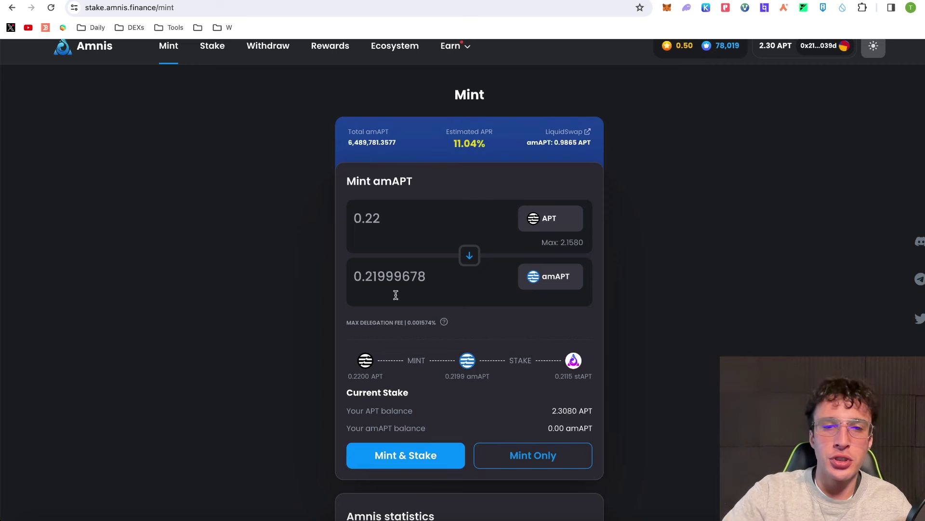
{"action": "left_click", "coordinate": [409, 455]}
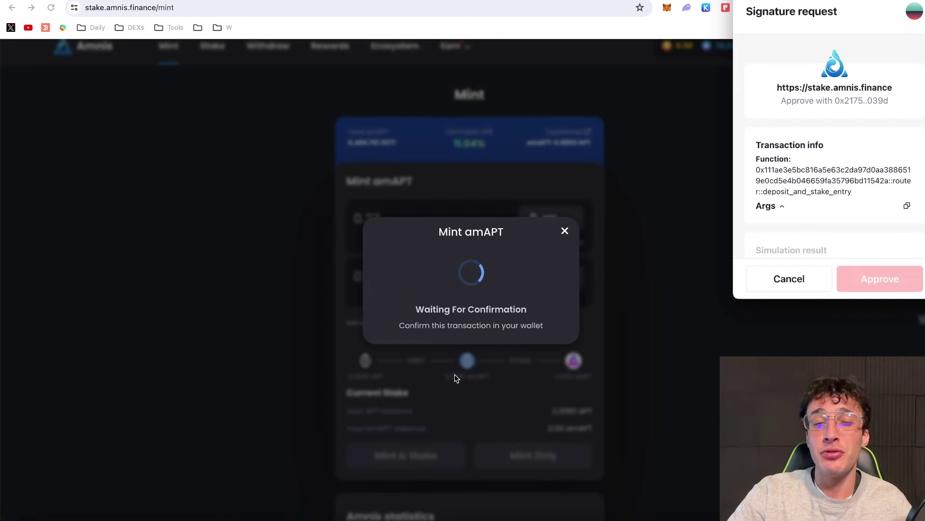
{"action": "scroll", "coordinate": [861, 220], "scroll_direction": "down", "scroll_amount": 3}
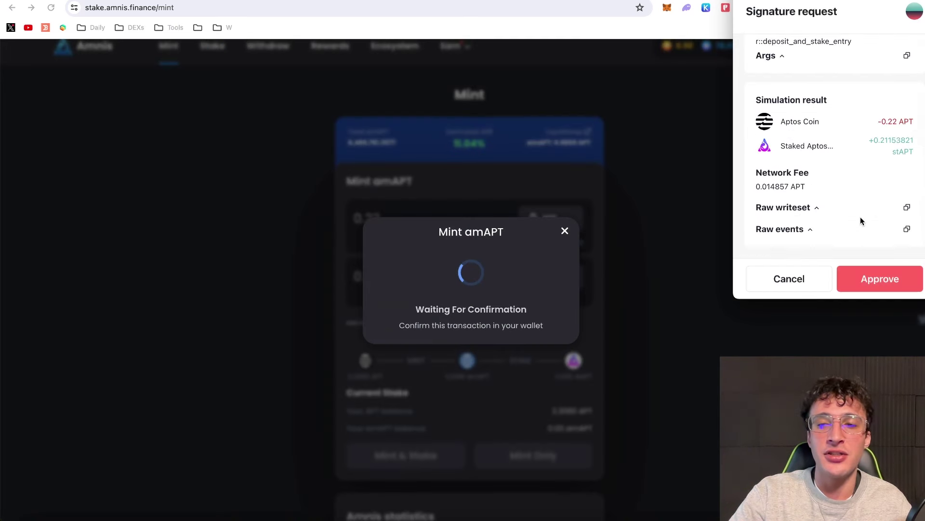
{"action": "left_click", "coordinate": [875, 284]}
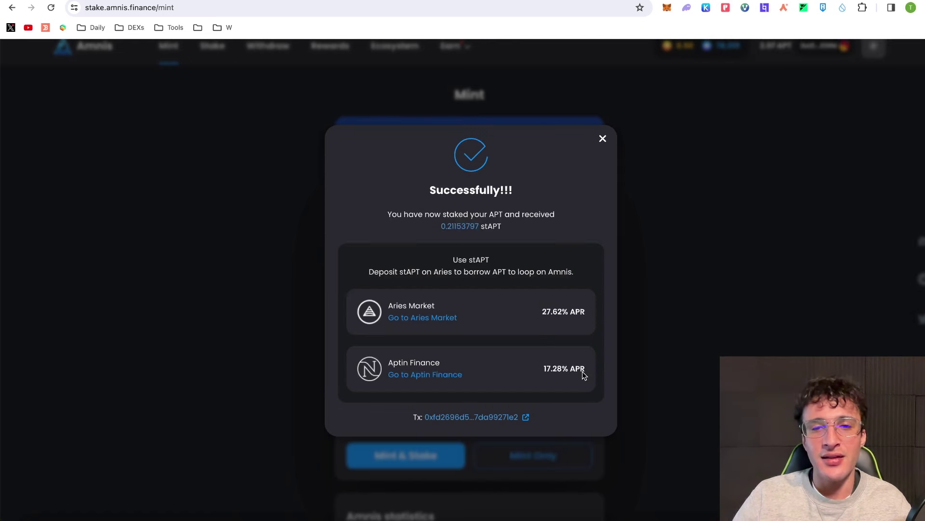
- Show the Unstake view with 0.6923 stAPT and expand the 'What is stAPT?' FAQ
{"action": "left_click", "coordinate": [602, 140]}
{"action": "left_click", "coordinate": [225, 85]}
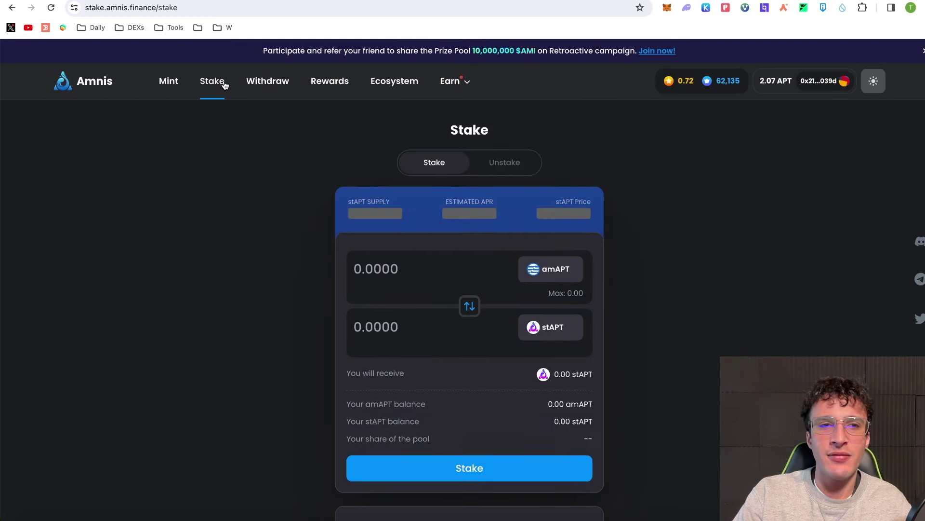
{"action": "left_click", "coordinate": [506, 169]}
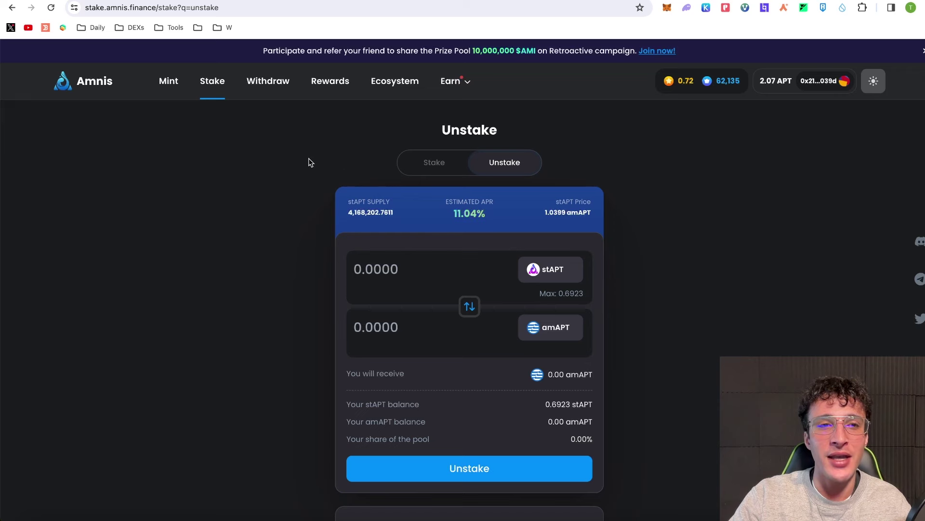
{"action": "scroll", "coordinate": [348, 162], "scroll_direction": "down", "scroll_amount": 8}
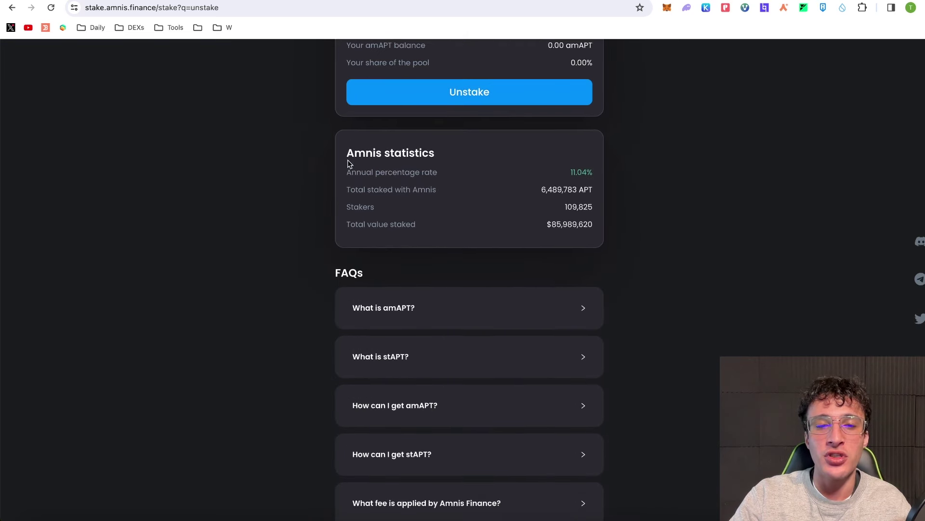
{"action": "left_click", "coordinate": [564, 306]}
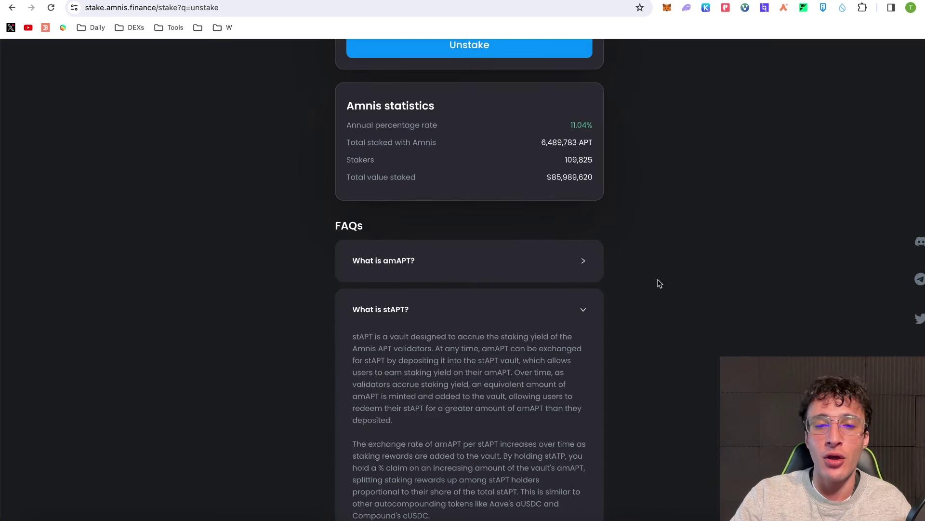
{"action": "scroll", "coordinate": [660, 283], "scroll_direction": "down", "scroll_amount": 1}
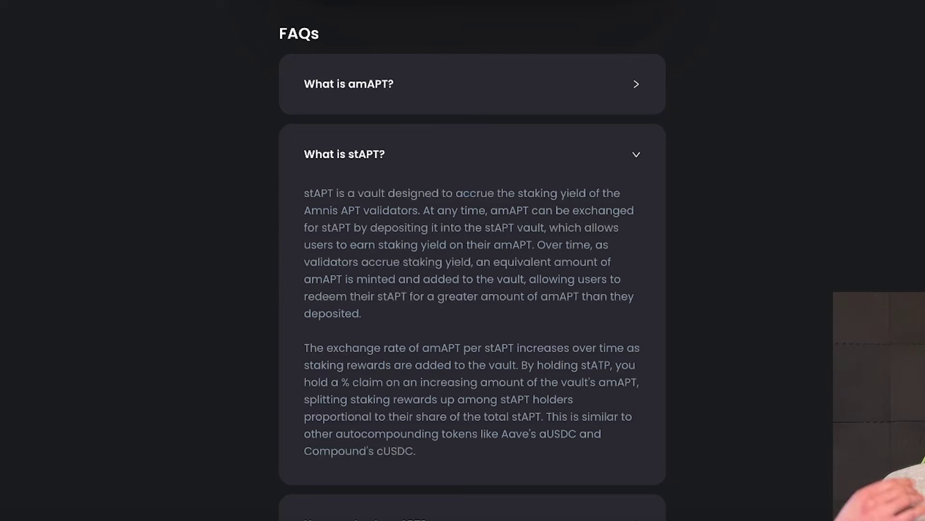
{"action": "scroll", "coordinate": [472, 260], "scroll_direction": "down", "scroll_amount": 2}
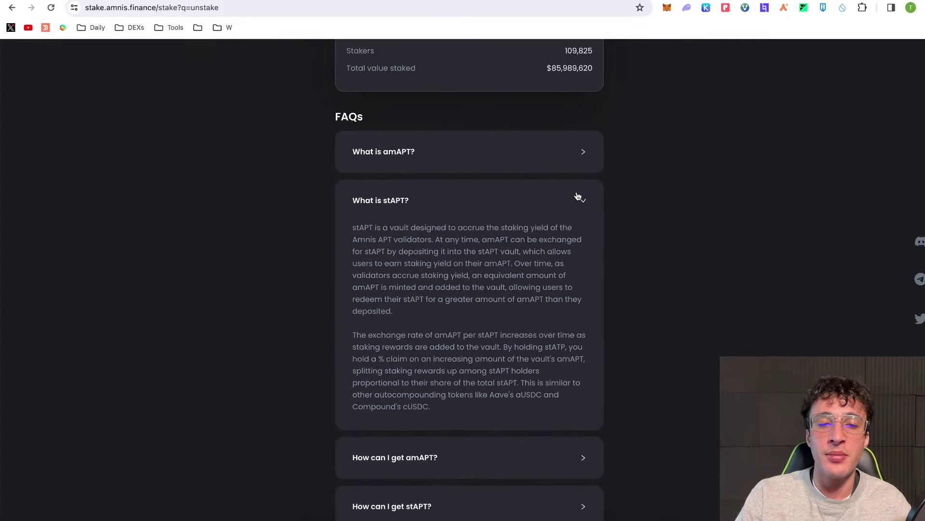
- Collapse the stAPT FAQ, open Withdrawals, and verify 2.0732 APT and 0.6923 stAPT in Petra
{"action": "left_click", "coordinate": [585, 197]}
{"action": "scroll", "coordinate": [672, 191], "scroll_direction": "up", "scroll_amount": 12}
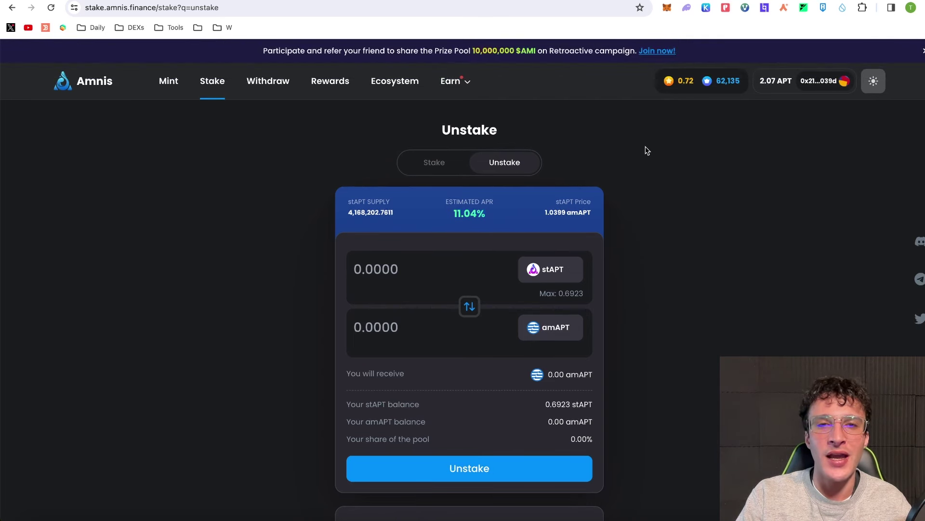
{"action": "left_click", "coordinate": [268, 81]}
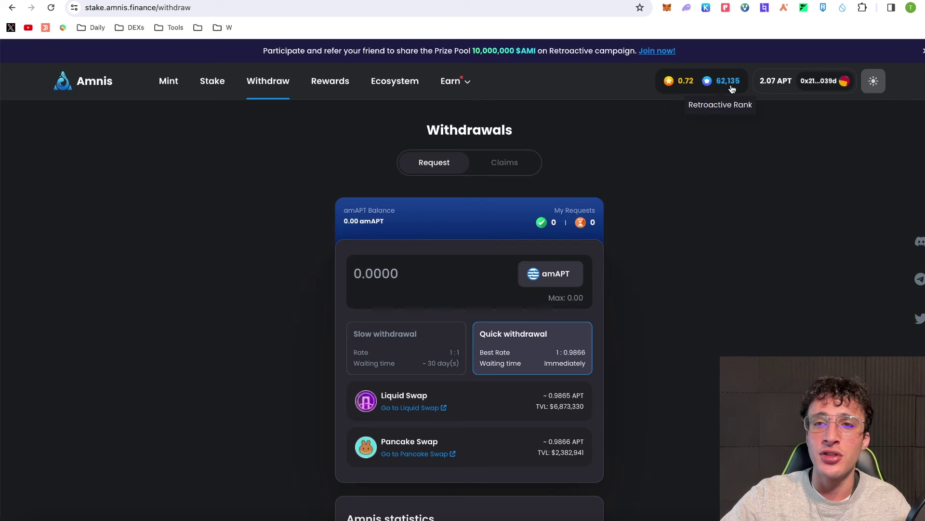
{"action": "left_click", "coordinate": [726, 9]}
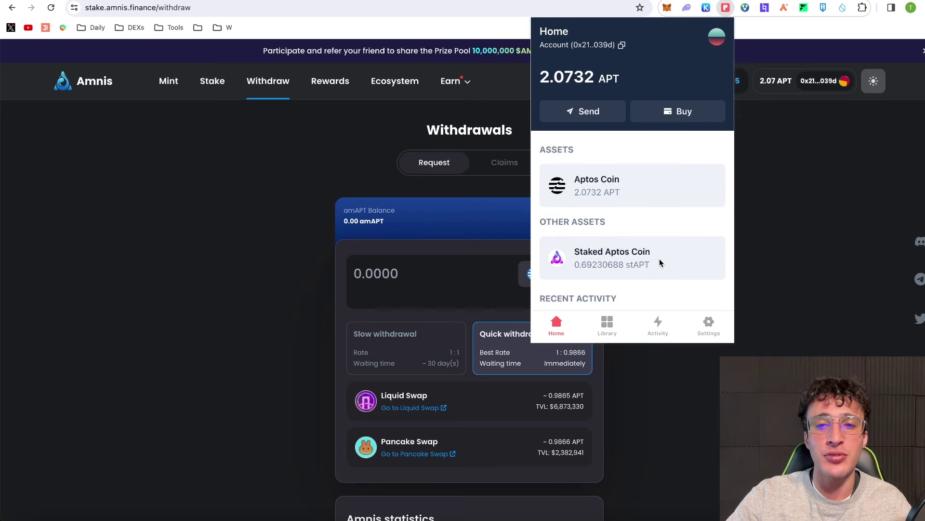
{"action": "left_click", "coordinate": [764, 251]}
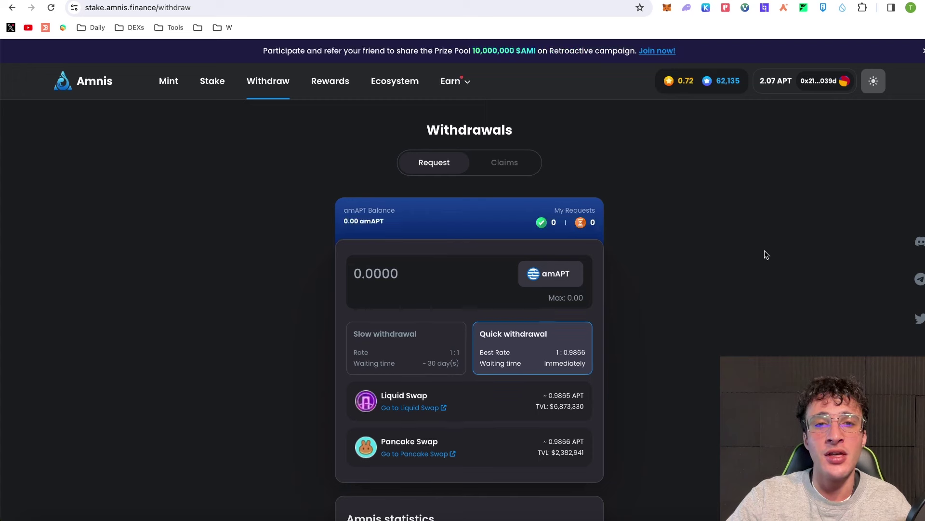
- Browse the Ecosystem 'Use in Defi' list, including Liquidswap at 45.71% APR and Aries at 27.62%
{"action": "left_click", "coordinate": [401, 87]}
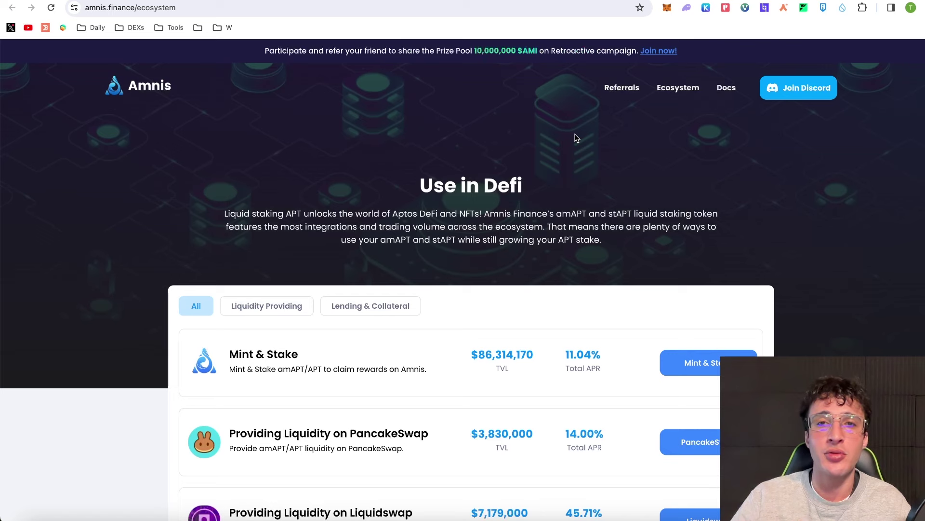
{"action": "scroll", "coordinate": [577, 138], "scroll_direction": "down", "scroll_amount": 3}
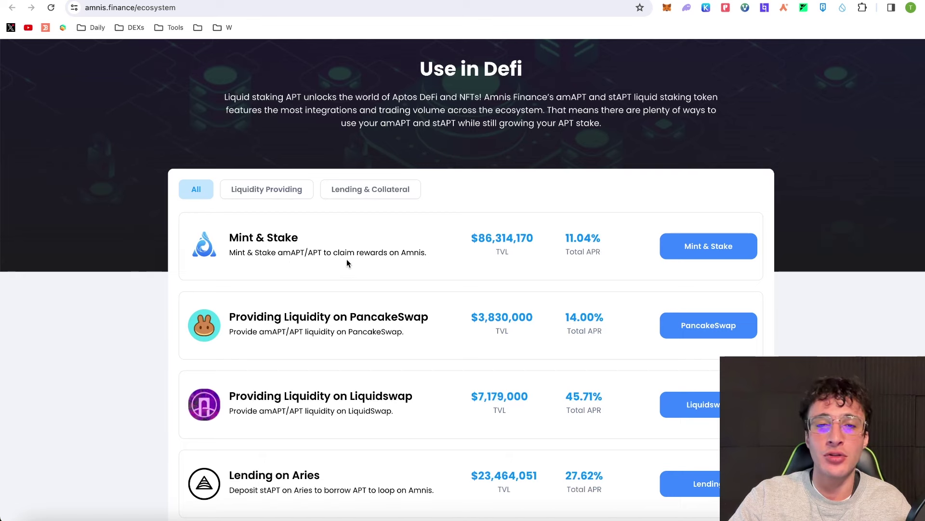
{"action": "scroll", "coordinate": [626, 266], "scroll_direction": "down", "scroll_amount": 1}
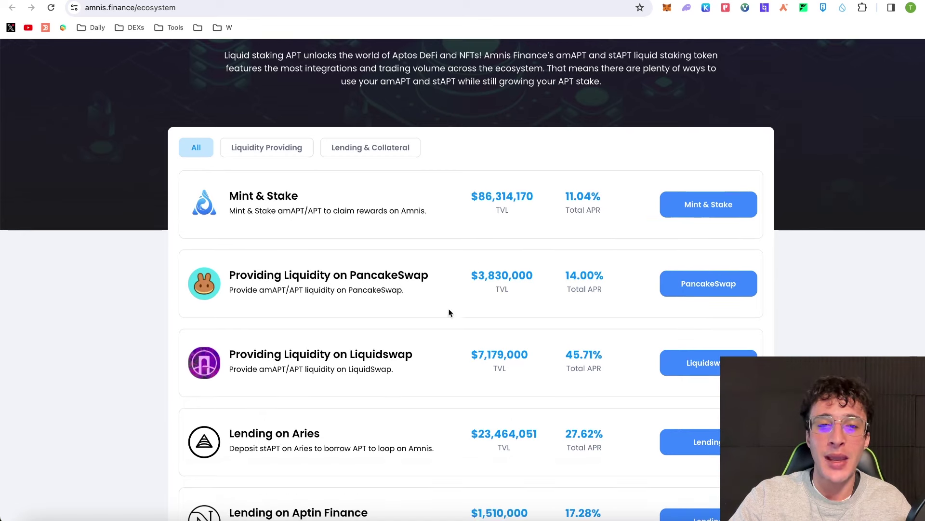
{"action": "scroll", "coordinate": [362, 276], "scroll_direction": "down", "scroll_amount": 2}
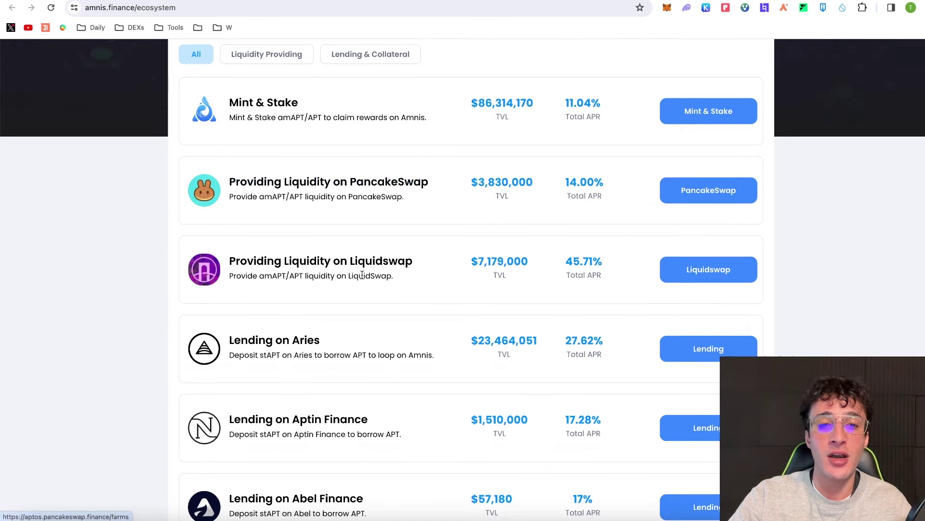
{"action": "scroll", "coordinate": [441, 334], "scroll_direction": "down", "scroll_amount": 4}
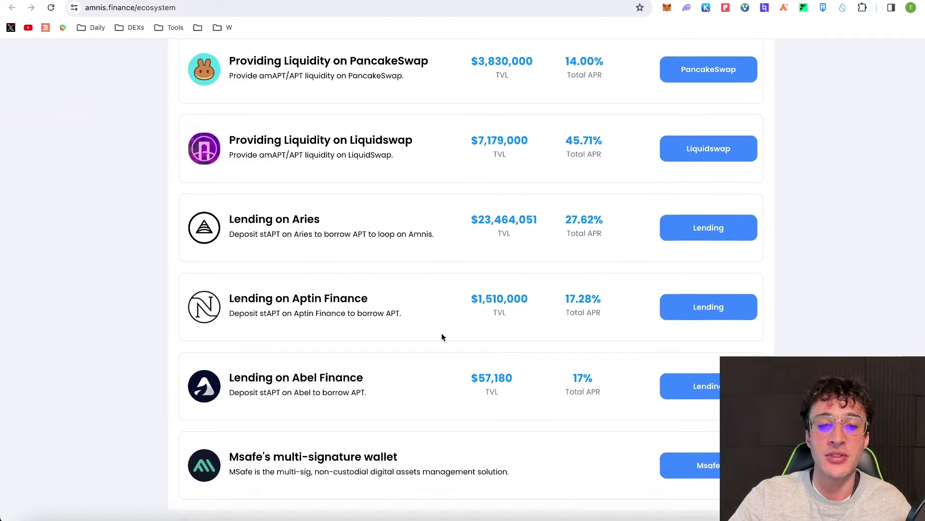
{"action": "scroll", "coordinate": [441, 336], "scroll_direction": "up", "scroll_amount": 4}
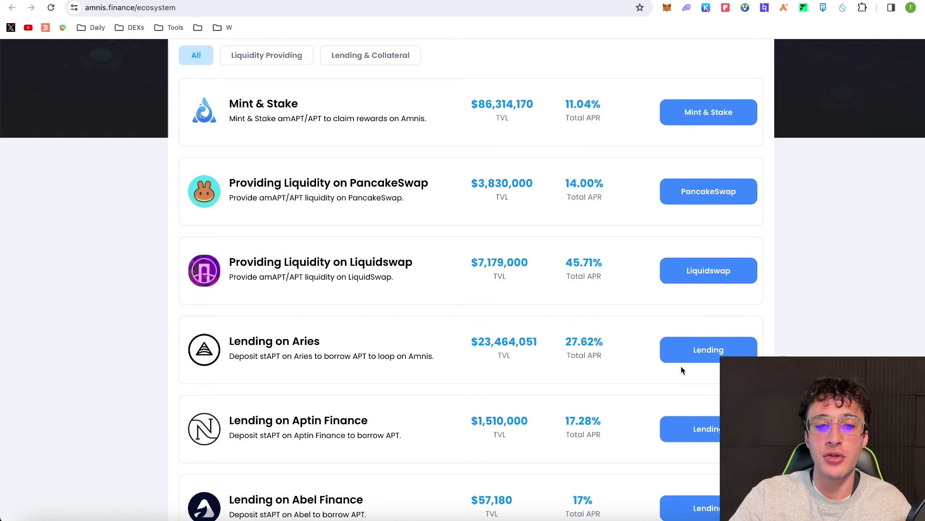
- Connect the Petra wallet to Aries Markets lending and check stAPT's 0.00% deposit APY
{"action": "left_click", "coordinate": [701, 354]}
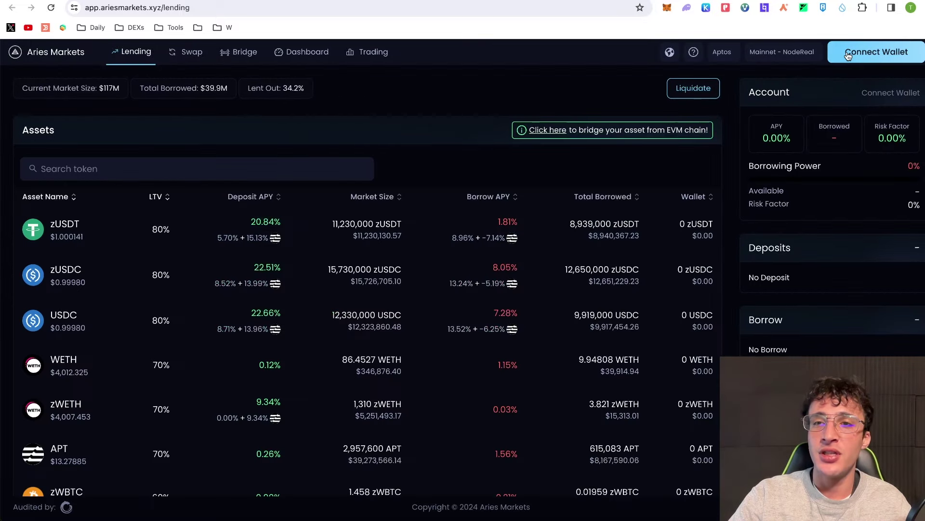
{"action": "left_click", "coordinate": [849, 56]}
{"action": "left_click", "coordinate": [507, 211]}
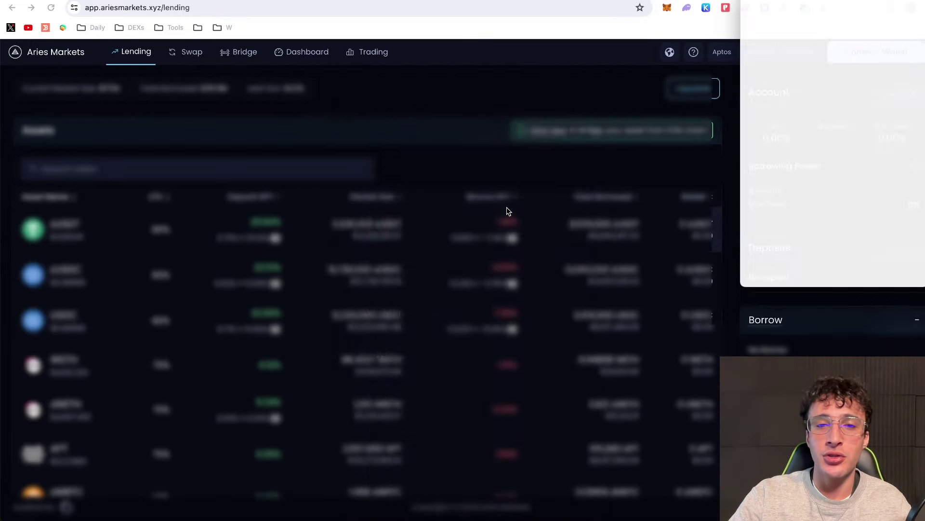
{"action": "left_click", "coordinate": [876, 280]}
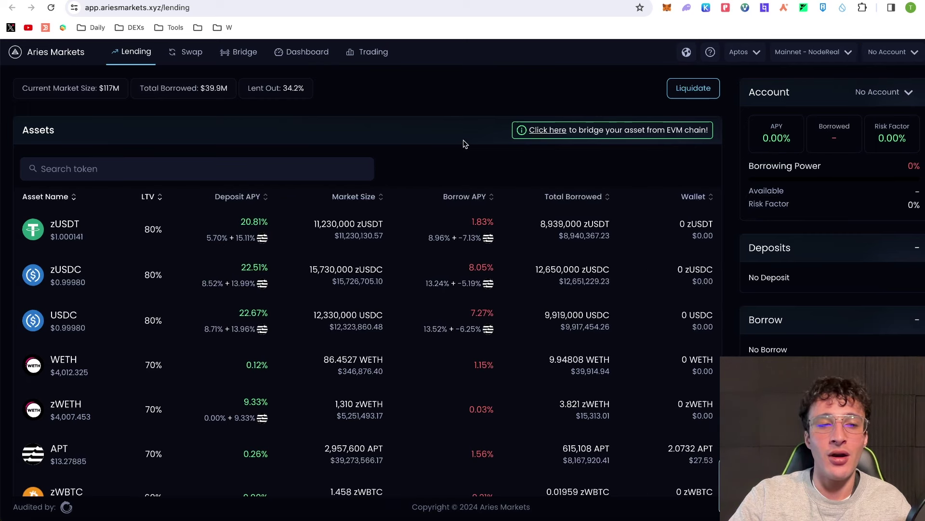
{"action": "scroll", "coordinate": [268, 295], "scroll_direction": "down", "scroll_amount": 4}
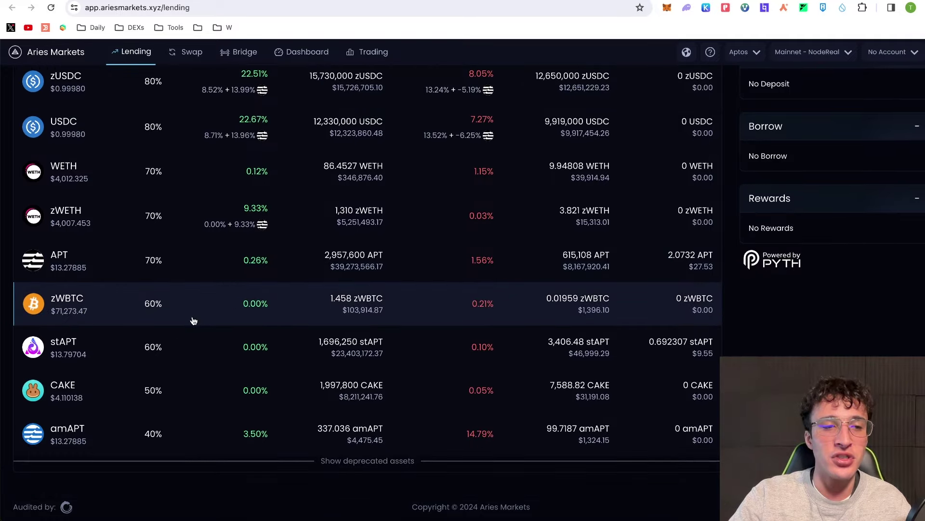
{"action": "scroll", "coordinate": [242, 364], "scroll_direction": "up", "scroll_amount": 1}
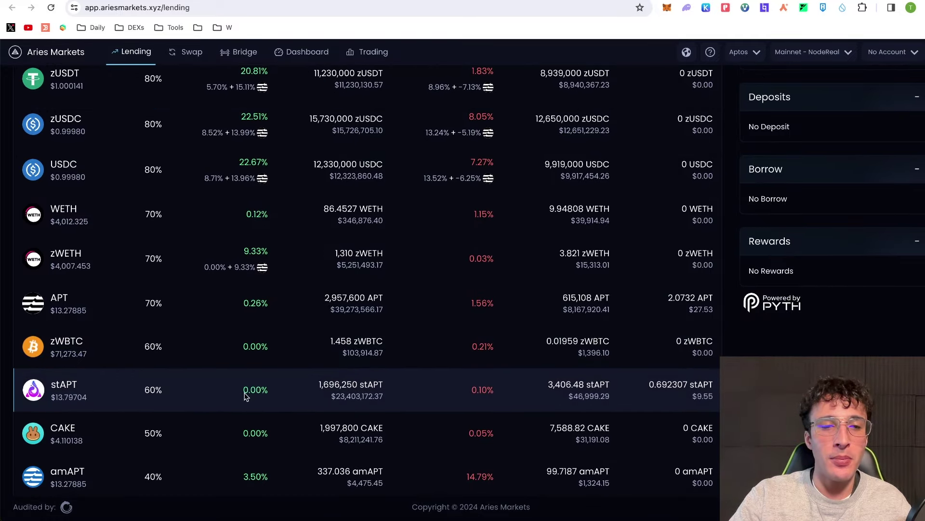
{"action": "scroll", "coordinate": [250, 391], "scroll_direction": "up", "scroll_amount": 3}
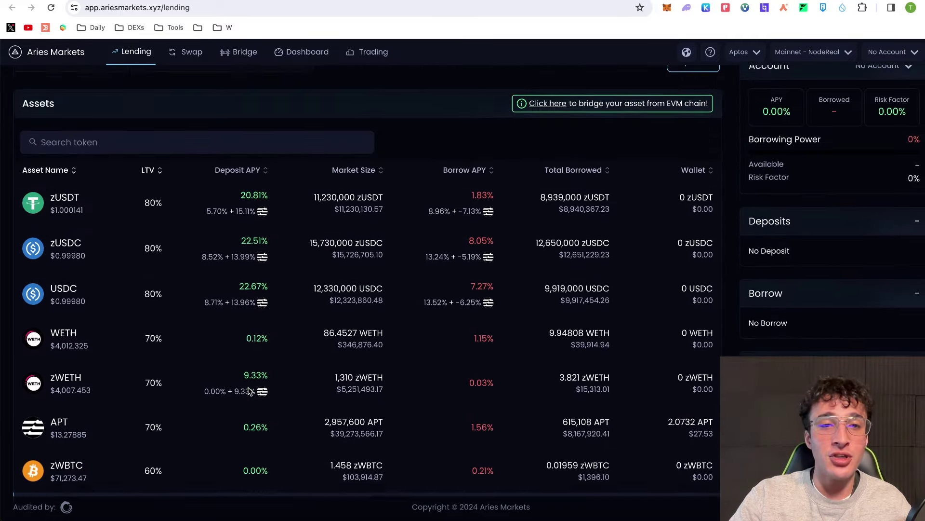
{"action": "scroll", "coordinate": [249, 390], "scroll_direction": "up", "scroll_amount": 1}
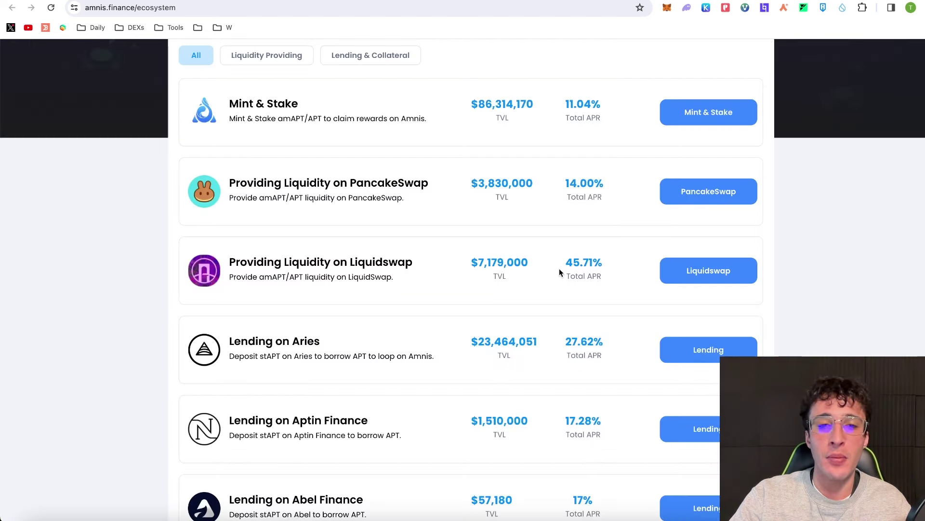
- Accept Liquidswap's terms and pick the APT/stAPT farm at 22.69% APR and $5.706M TVL
{"action": "scroll", "coordinate": [559, 273], "scroll_direction": "up", "scroll_amount": 1}
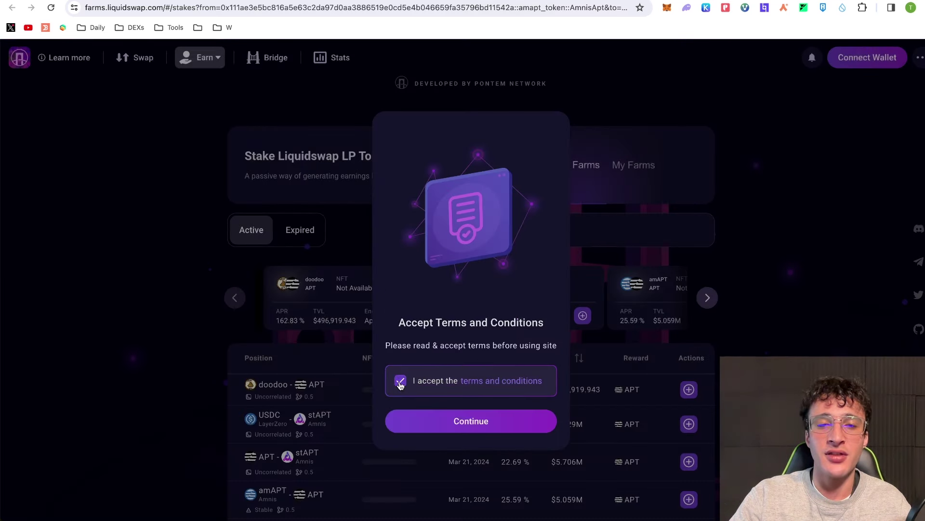
{"action": "left_click", "coordinate": [442, 422]}
{"action": "left_click", "coordinate": [442, 425]}
{"action": "scroll", "coordinate": [458, 352], "scroll_direction": "down", "scroll_amount": 1}
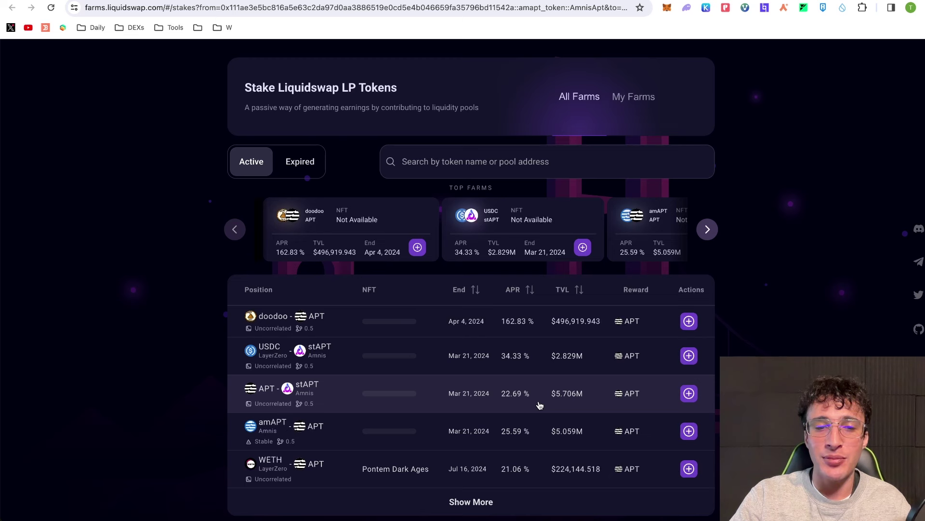
{"action": "left_click", "coordinate": [508, 397]}
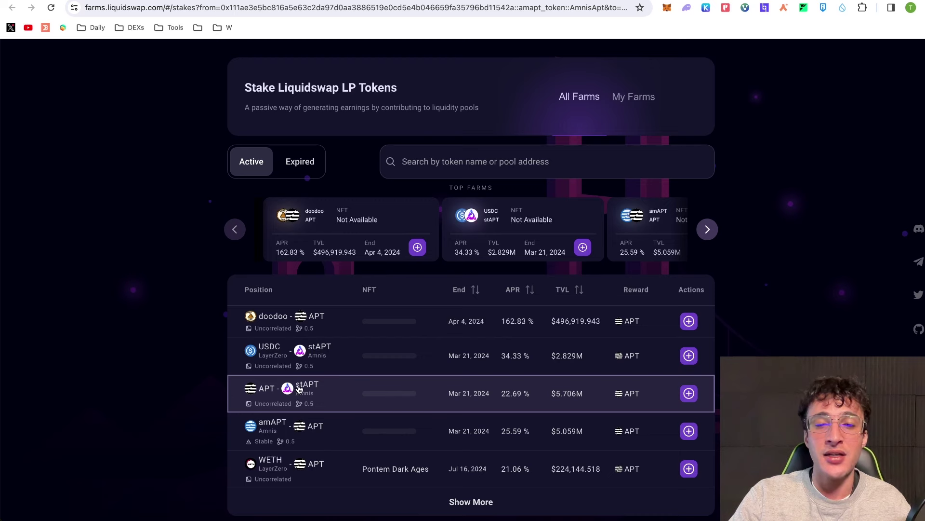
- Open the APT/stAPT add-liquidity panel and connect the Petra wallet through Other Wallets
{"action": "left_click", "coordinate": [690, 393]}
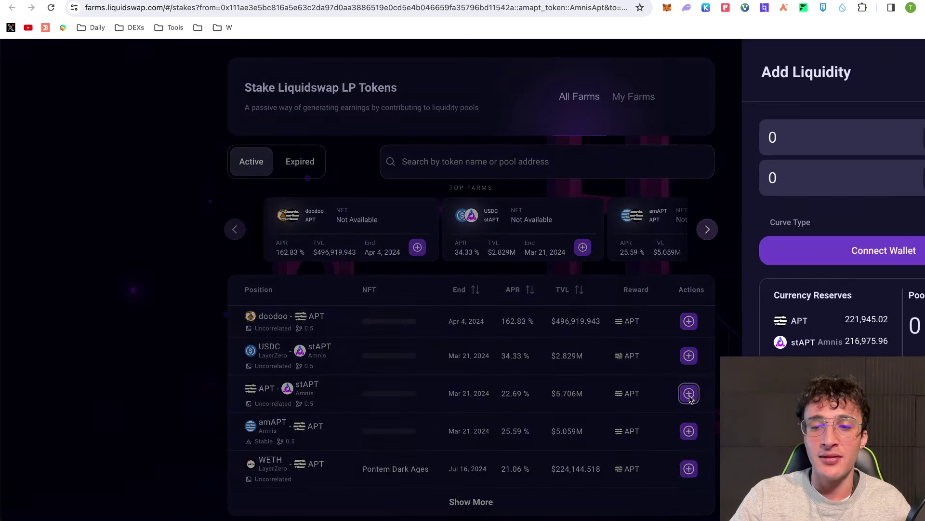
{"action": "left_click", "coordinate": [770, 260]}
{"action": "left_click", "coordinate": [502, 288]}
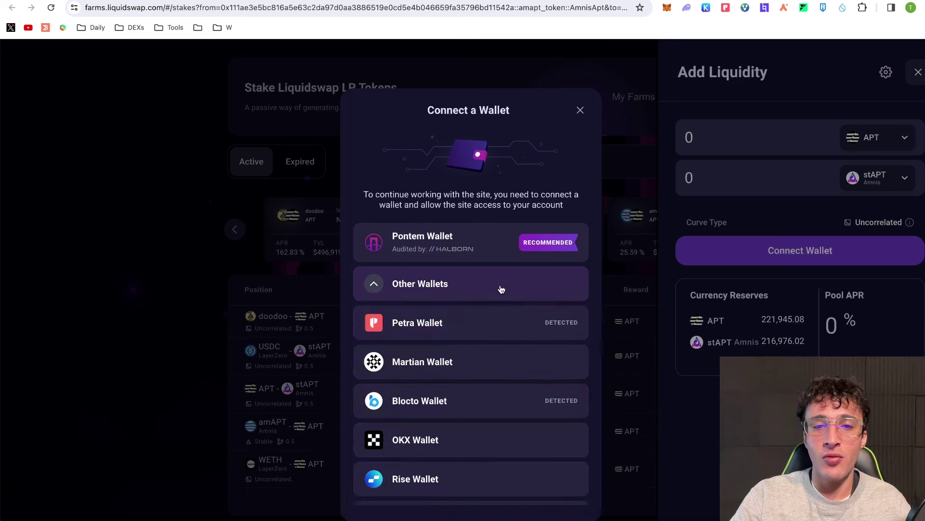
{"action": "left_click", "coordinate": [538, 313]}
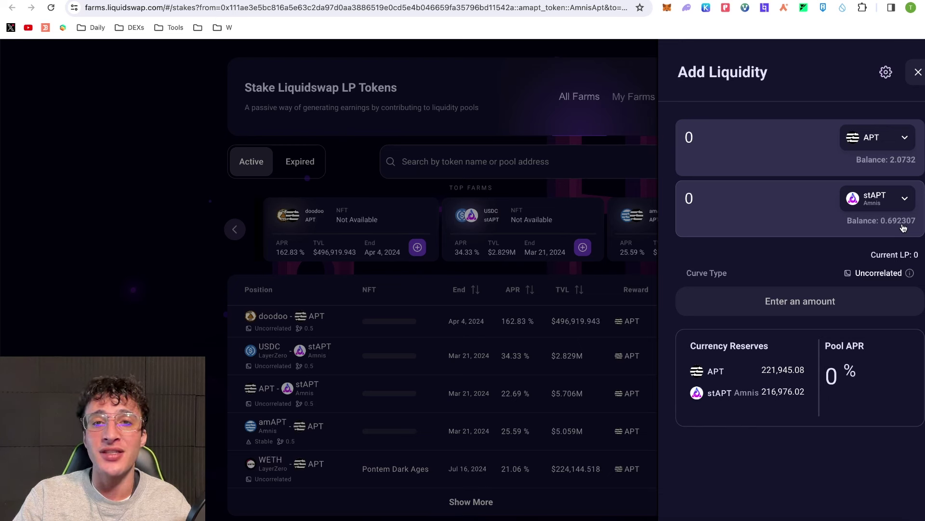
- Add 0.333 stAPT with 0.34062618 APT as liquidity and approve the transaction in Petra
{"action": "left_click", "coordinate": [781, 147]}
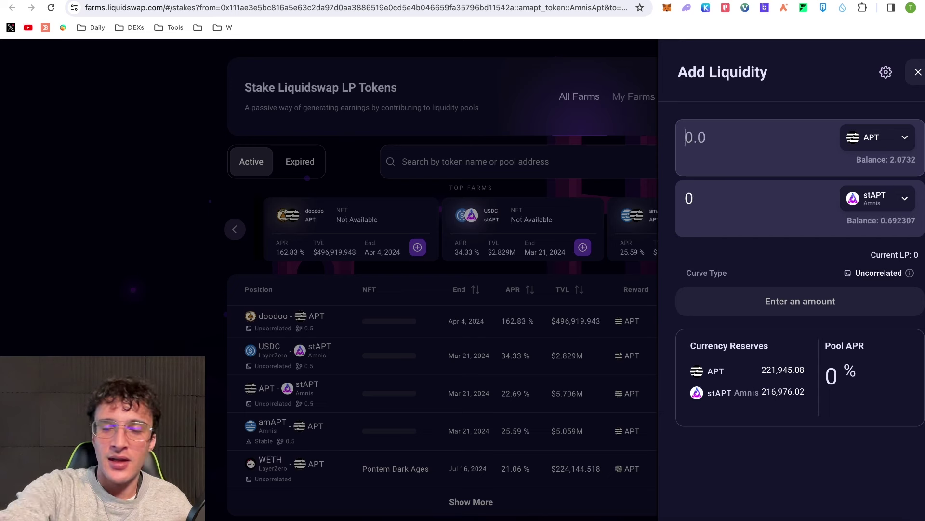
{"action": "left_click", "coordinate": [694, 198]}
{"action": "type", "text": ".333"}
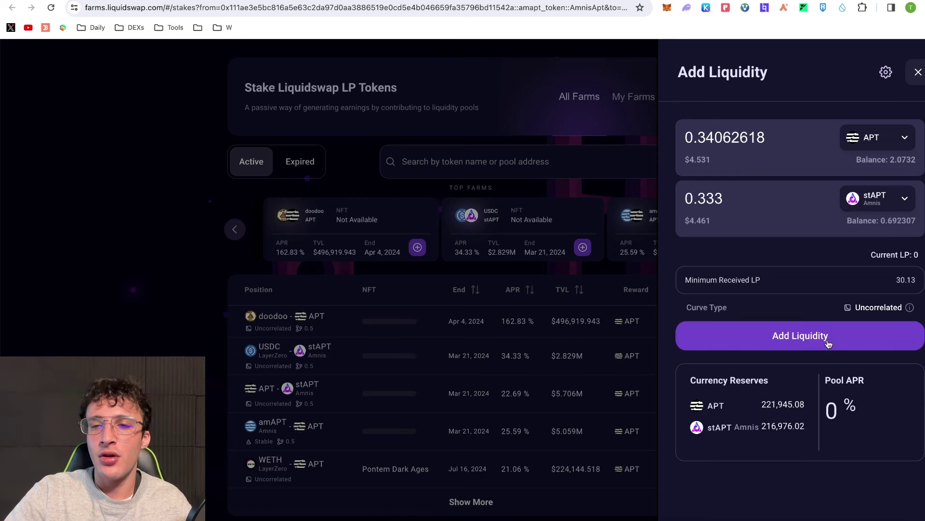
{"action": "left_click", "coordinate": [800, 338]}
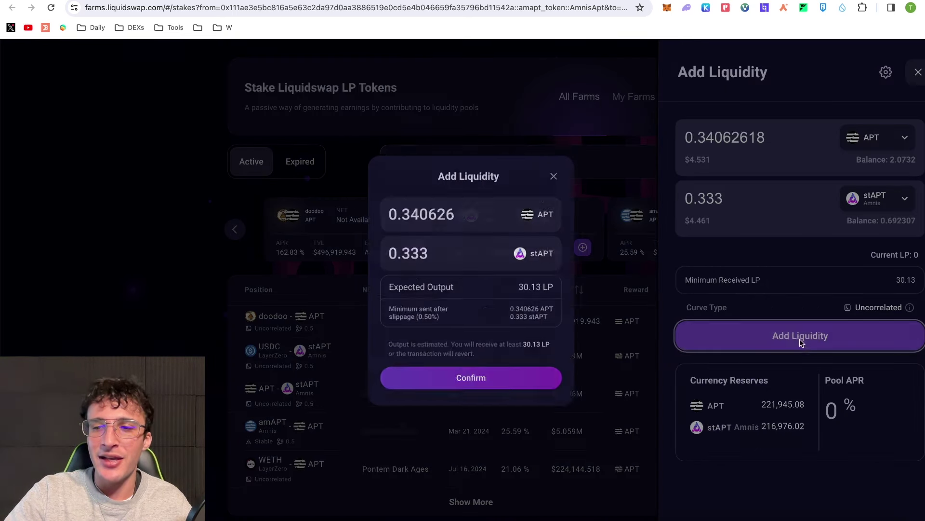
{"action": "left_click", "coordinate": [538, 377]}
{"action": "scroll", "coordinate": [881, 282], "scroll_direction": "down", "scroll_amount": 3}
{"action": "left_click", "coordinate": [880, 285]}
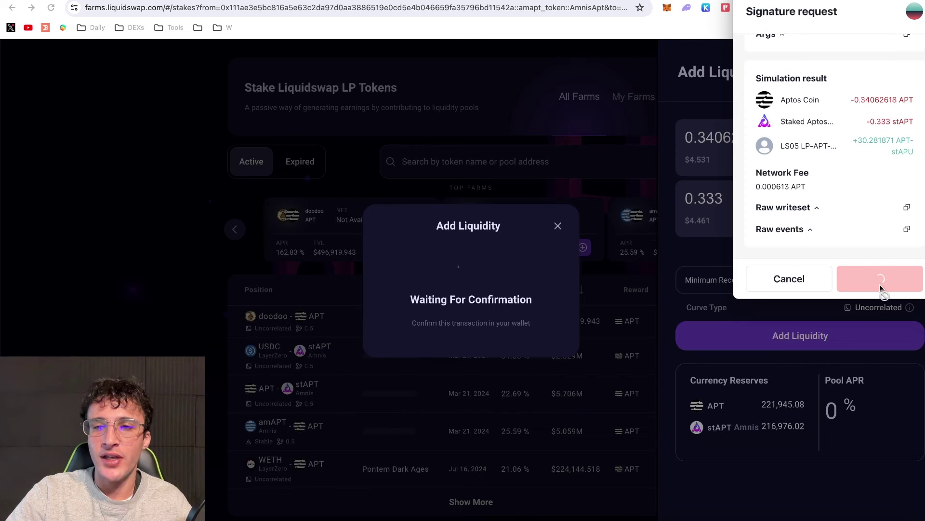
{"action": "left_click", "coordinate": [545, 404]}
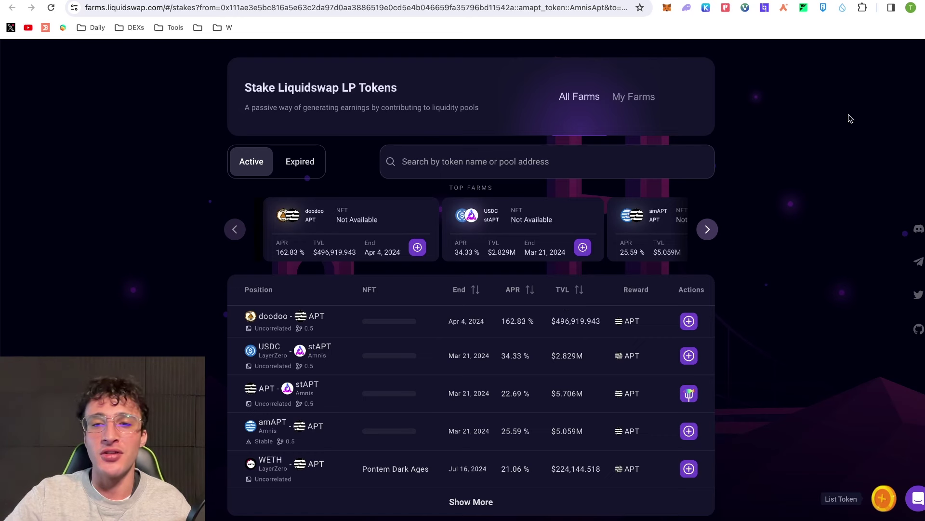
- Scroll up the Amnis Withdrawals page listing Liquid Swap and Pancake Swap quick exits
{"action": "scroll", "coordinate": [731, 205], "scroll_direction": "up", "scroll_amount": 2}
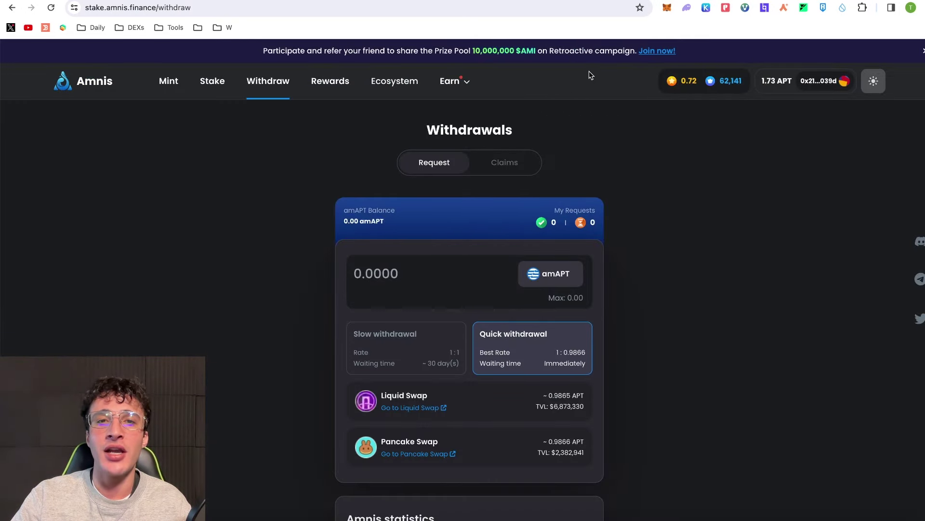
- Open the Retroactive Airdrop page from the header points counter and view the Season 2 referral section
{"action": "left_click", "coordinate": [729, 83]}
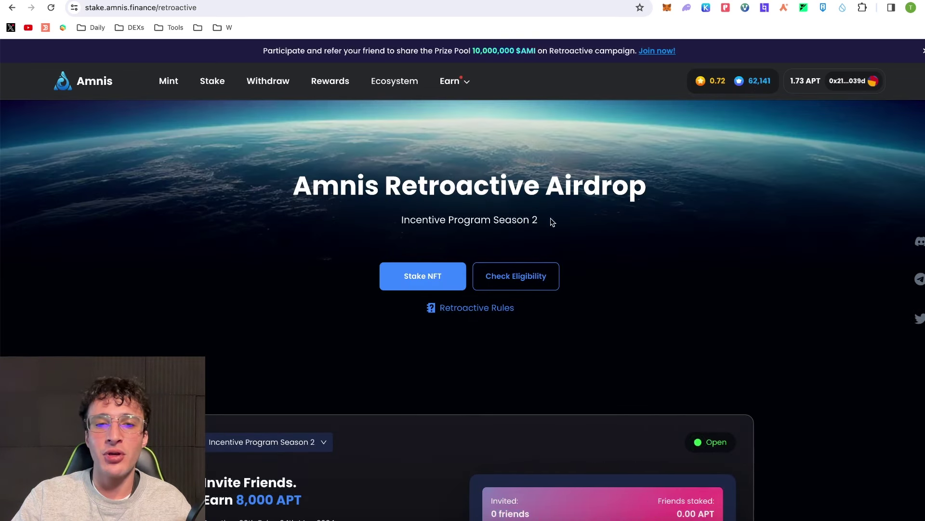
{"action": "scroll", "coordinate": [612, 255], "scroll_direction": "down", "scroll_amount": 2}
{"action": "scroll", "coordinate": [613, 255], "scroll_direction": "down", "scroll_amount": 4}
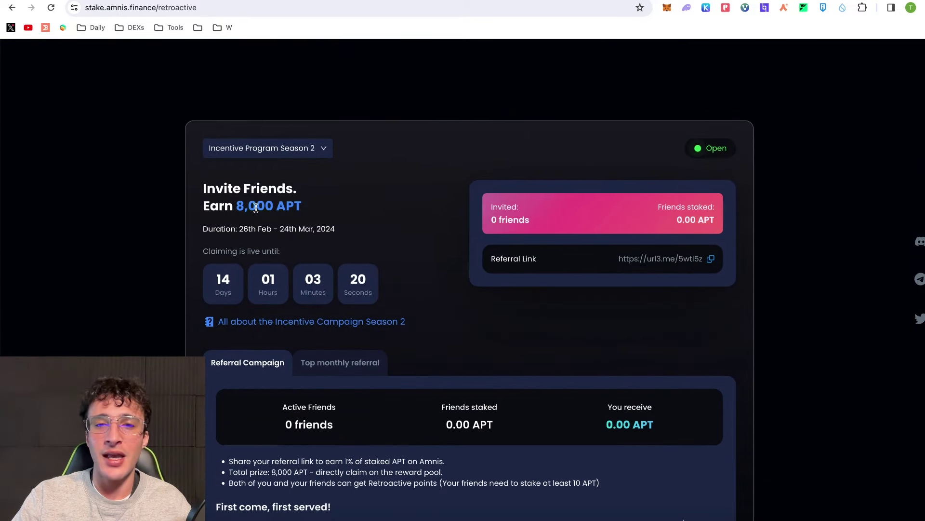
{"action": "scroll", "coordinate": [455, 259], "scroll_direction": "up", "scroll_amount": 1}
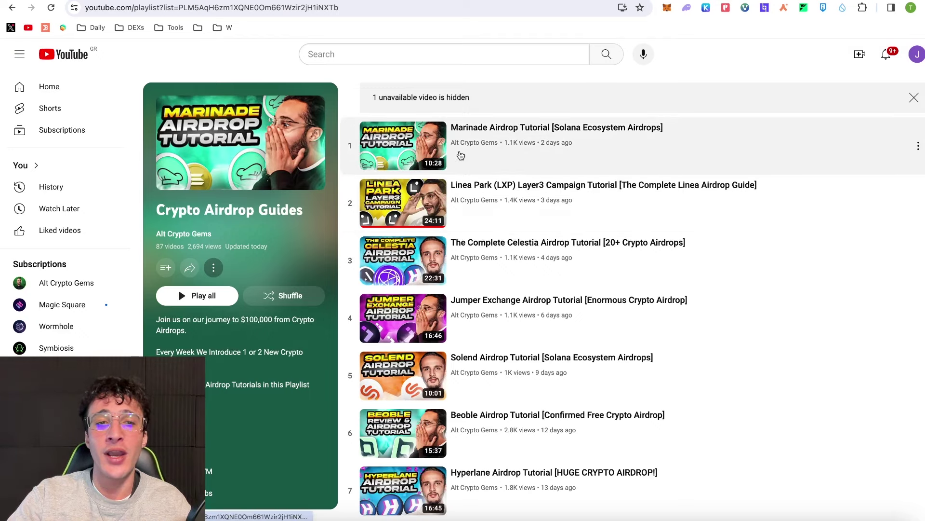
- Return to the Alt Crypto Gems channel and scroll through its Videos grid
{"action": "key", "text": "alt+Left"}
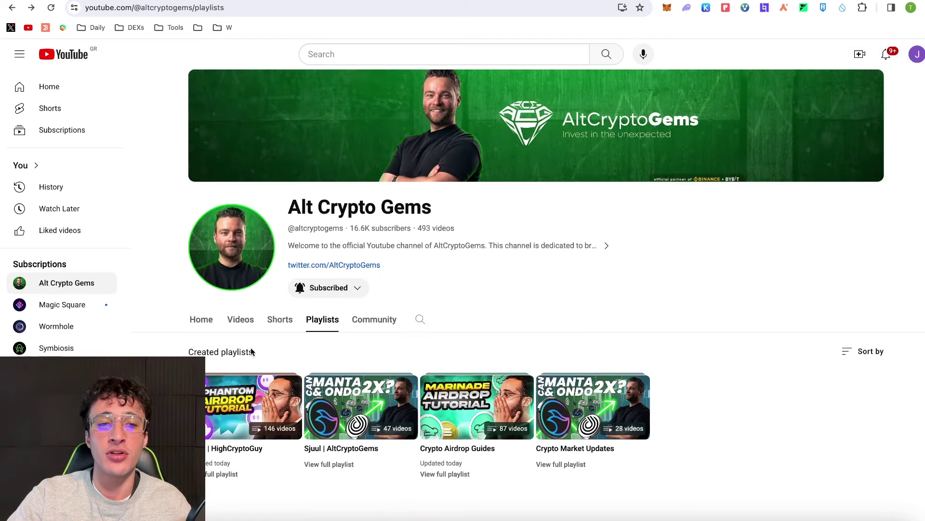
{"action": "left_click", "coordinate": [240, 320]}
{"action": "scroll", "coordinate": [535, 366], "scroll_direction": "down", "scroll_amount": 4}
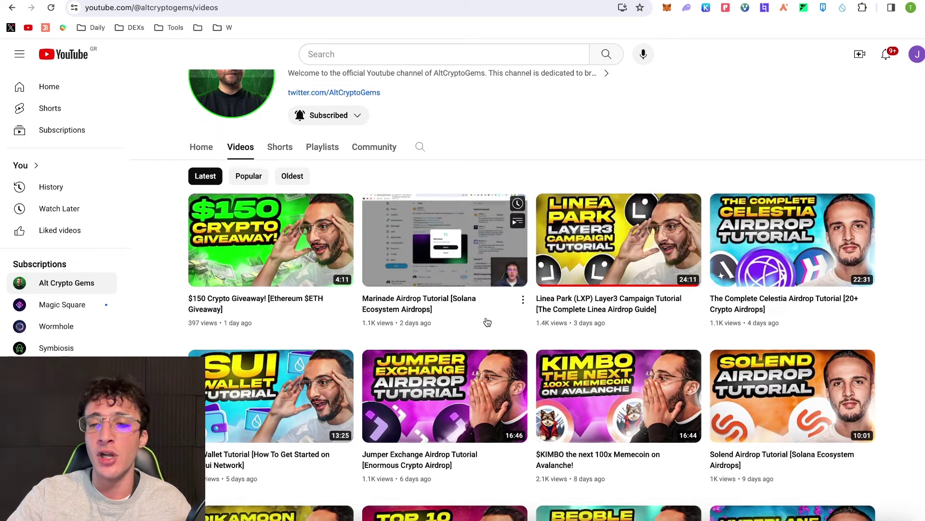
{"action": "scroll", "coordinate": [486, 318], "scroll_direction": "down", "scroll_amount": 1}
{"action": "scroll", "coordinate": [486, 322], "scroll_direction": "down", "scroll_amount": 3}
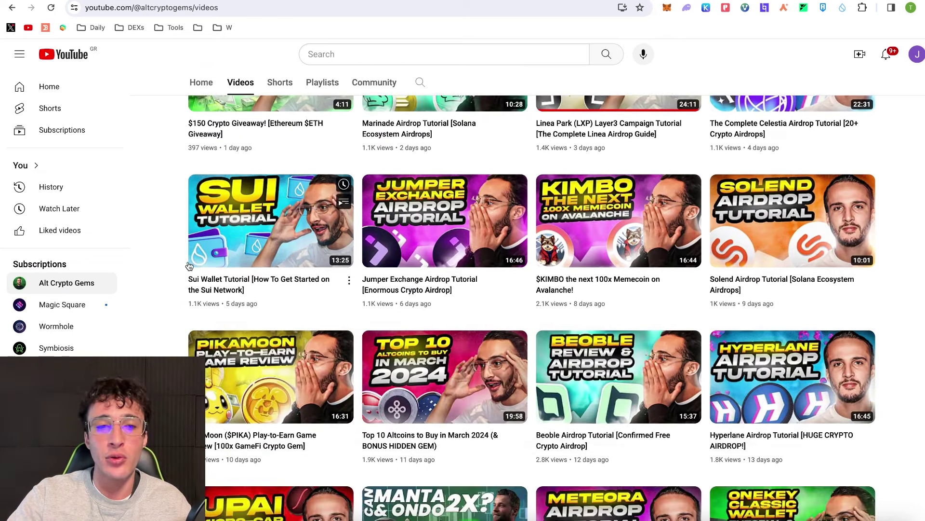
{"action": "scroll", "coordinate": [274, 285], "scroll_direction": "down", "scroll_amount": 7}
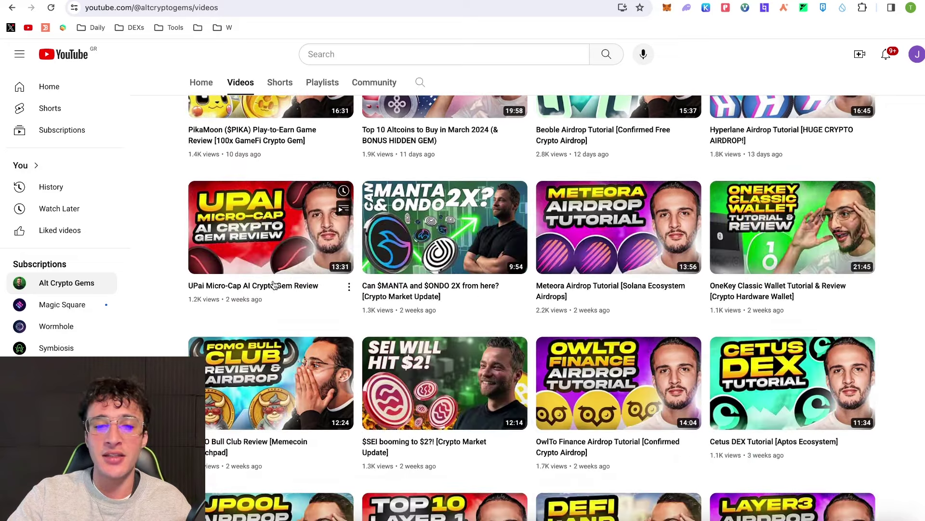
{"action": "scroll", "coordinate": [274, 285], "scroll_direction": "down", "scroll_amount": 6}
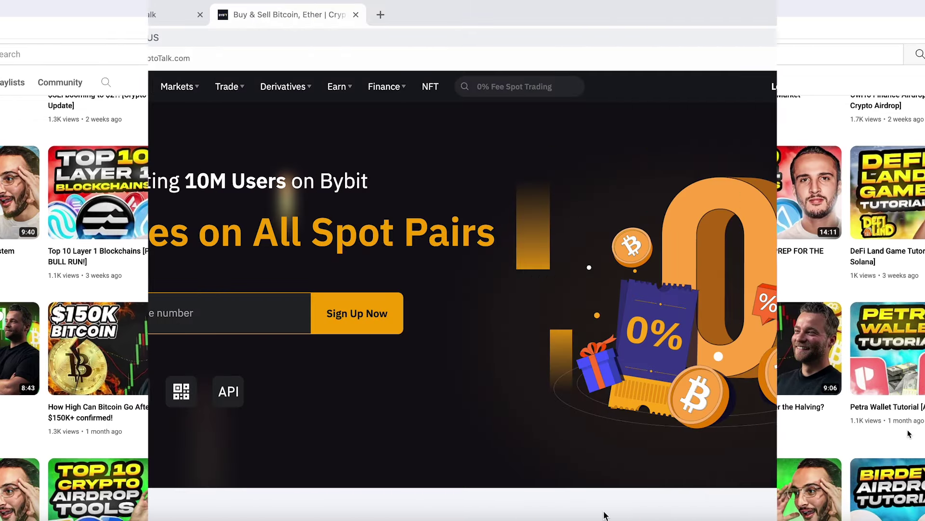
{"action": "scroll", "coordinate": [604, 515], "scroll_direction": "down", "scroll_amount": 4}
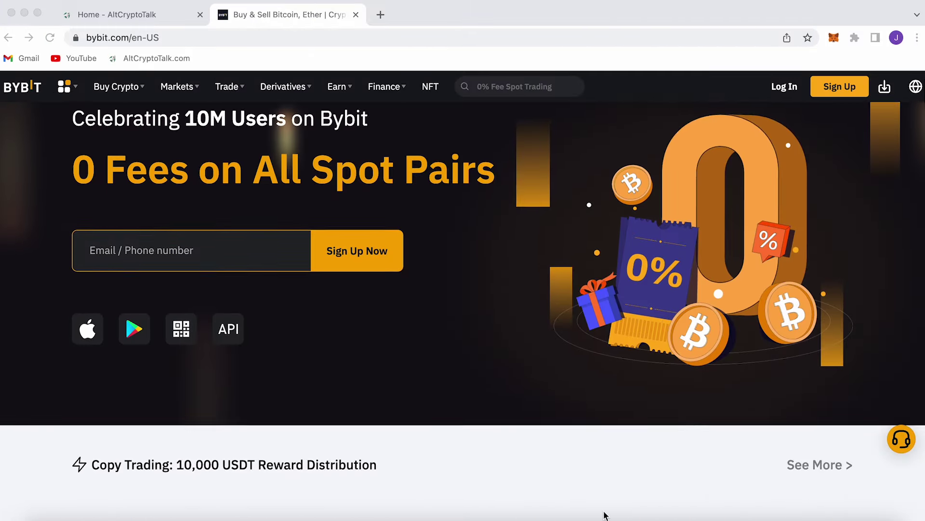
{"action": "scroll", "coordinate": [605, 514], "scroll_direction": "down", "scroll_amount": 7}
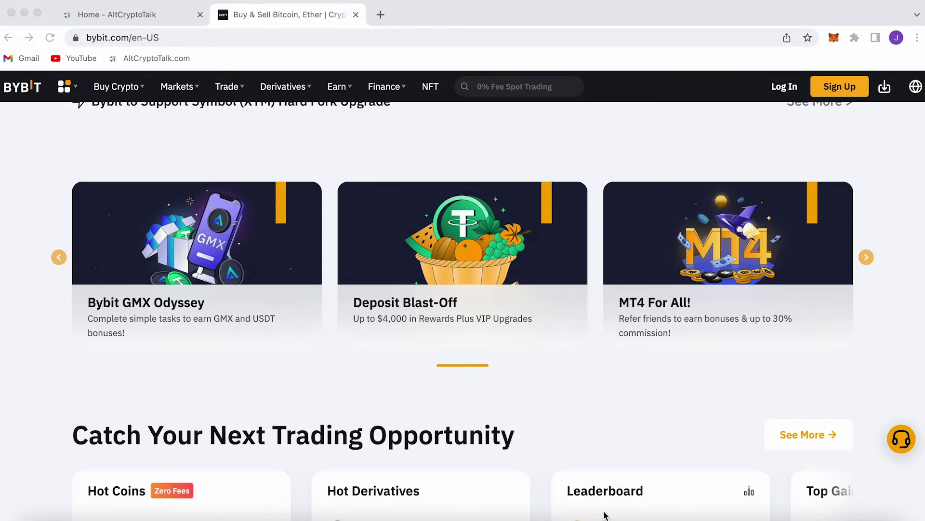
{"action": "scroll", "coordinate": [604, 515], "scroll_direction": "down", "scroll_amount": 9}
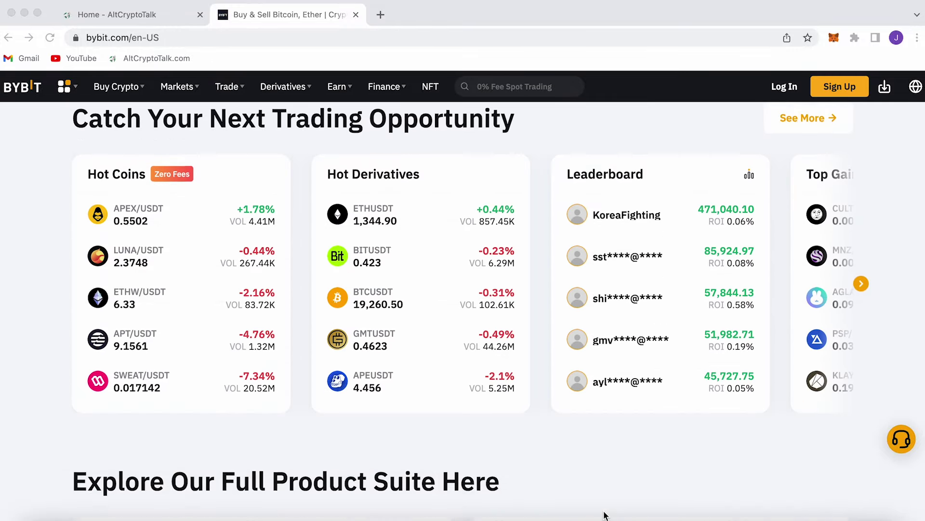
{"action": "scroll", "coordinate": [605, 515], "scroll_direction": "down", "scroll_amount": 8}
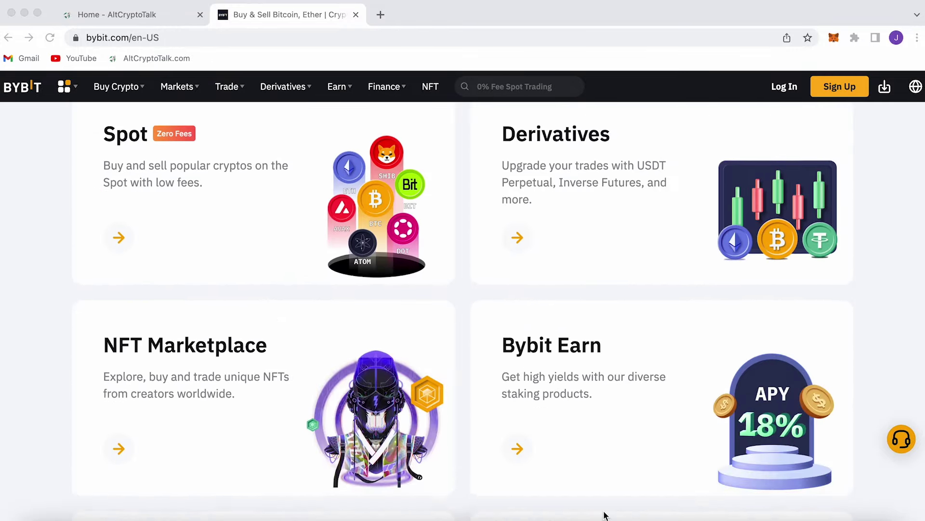
{"action": "scroll", "coordinate": [605, 515], "scroll_direction": "down", "scroll_amount": 8}
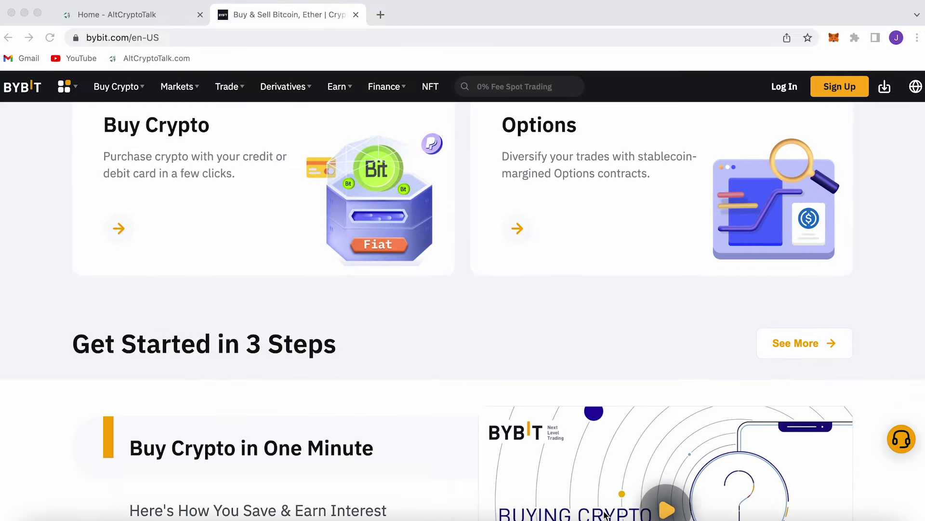
{"action": "scroll", "coordinate": [606, 515], "scroll_direction": "down", "scroll_amount": 6}
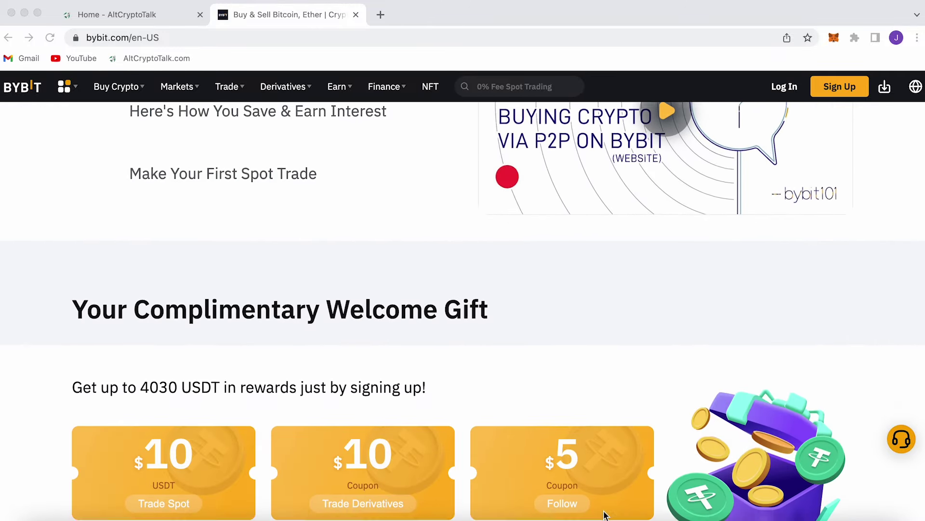
{"action": "scroll", "coordinate": [606, 515], "scroll_direction": "down", "scroll_amount": 1}
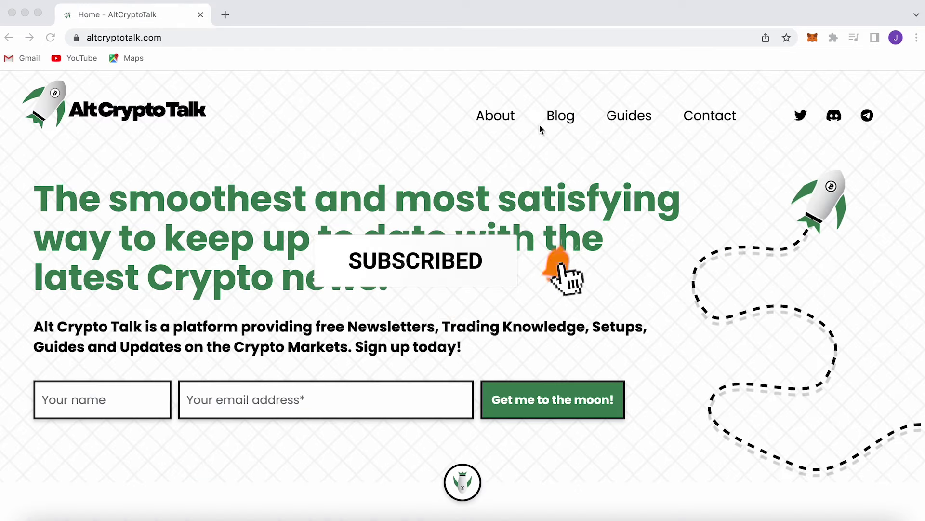
- Open AltCryptoTalk's Crypto Guides page, dismiss the cookie bar, and scroll through the guide list
{"action": "left_click", "coordinate": [629, 121]}
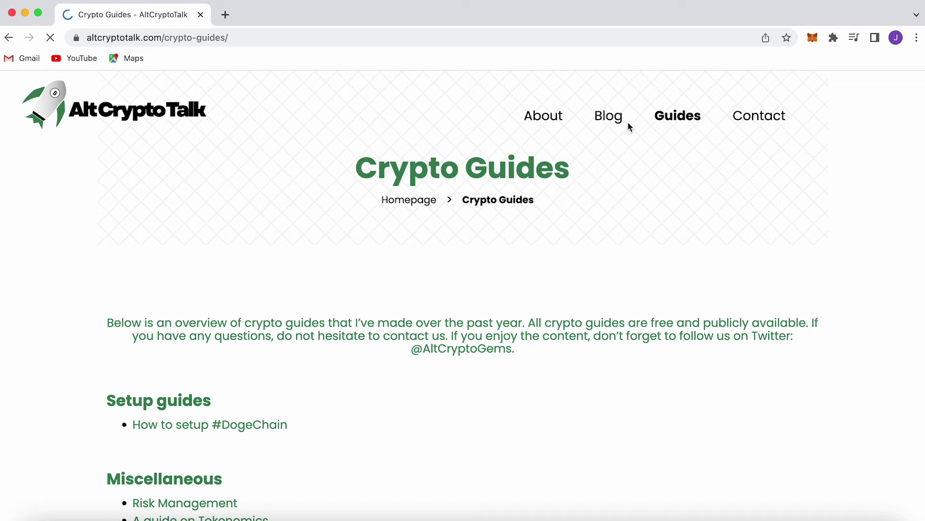
{"action": "scroll", "coordinate": [648, 193], "scroll_direction": "down", "scroll_amount": 2}
{"action": "scroll", "coordinate": [648, 198], "scroll_direction": "down", "scroll_amount": 3}
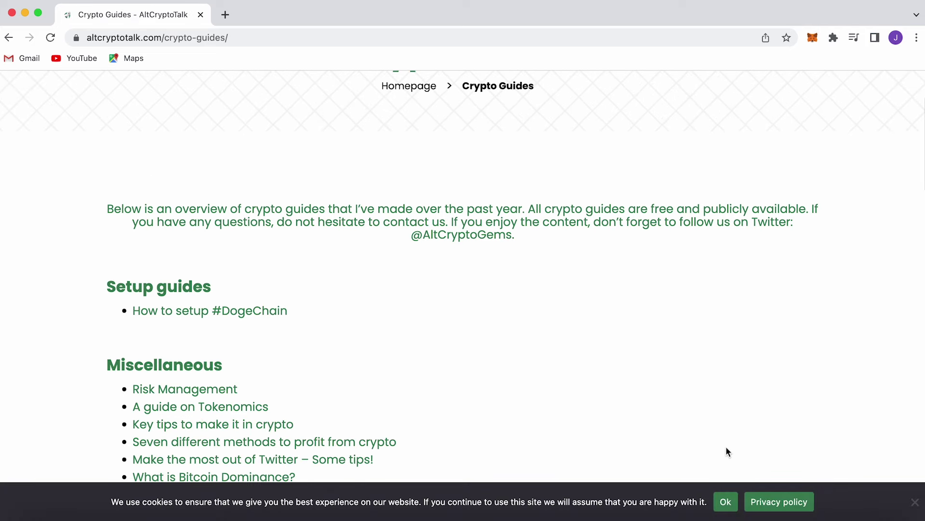
{"action": "left_click", "coordinate": [725, 501]}
{"action": "scroll", "coordinate": [706, 431], "scroll_direction": "down", "scroll_amount": 1}
{"action": "scroll", "coordinate": [707, 429], "scroll_direction": "down", "scroll_amount": 5}
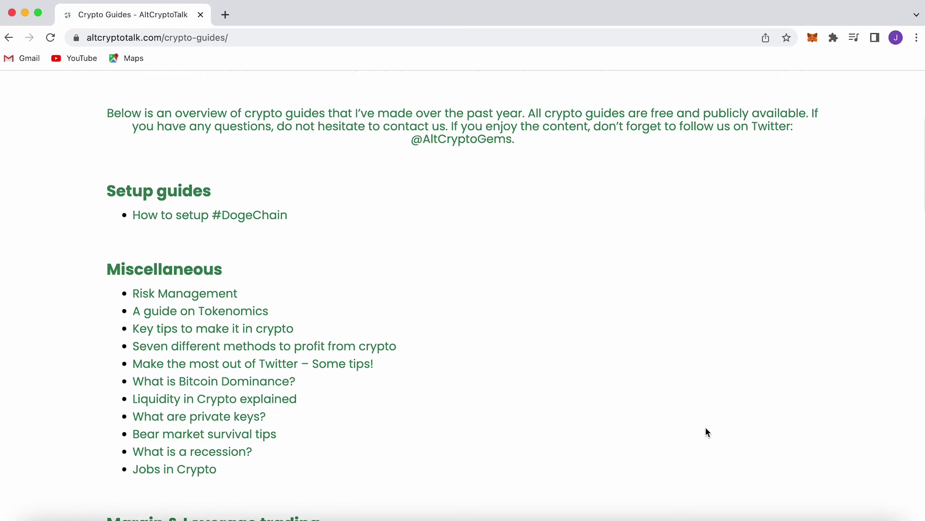
{"action": "scroll", "coordinate": [707, 432], "scroll_direction": "down", "scroll_amount": 10}
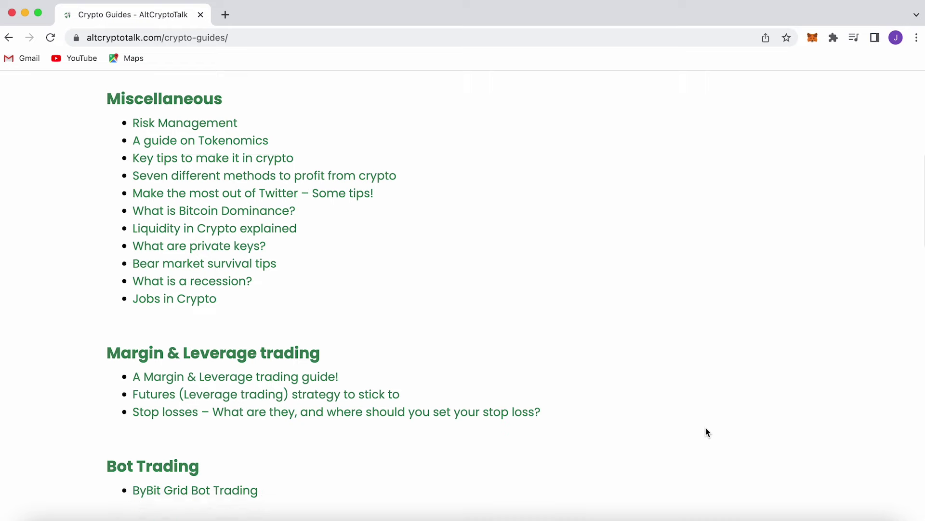
{"action": "scroll", "coordinate": [707, 431], "scroll_direction": "down", "scroll_amount": 15}
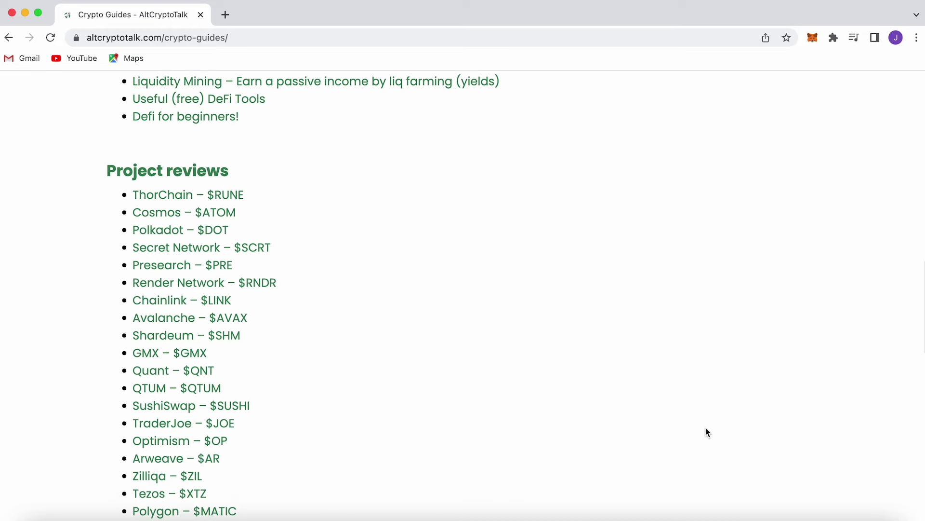